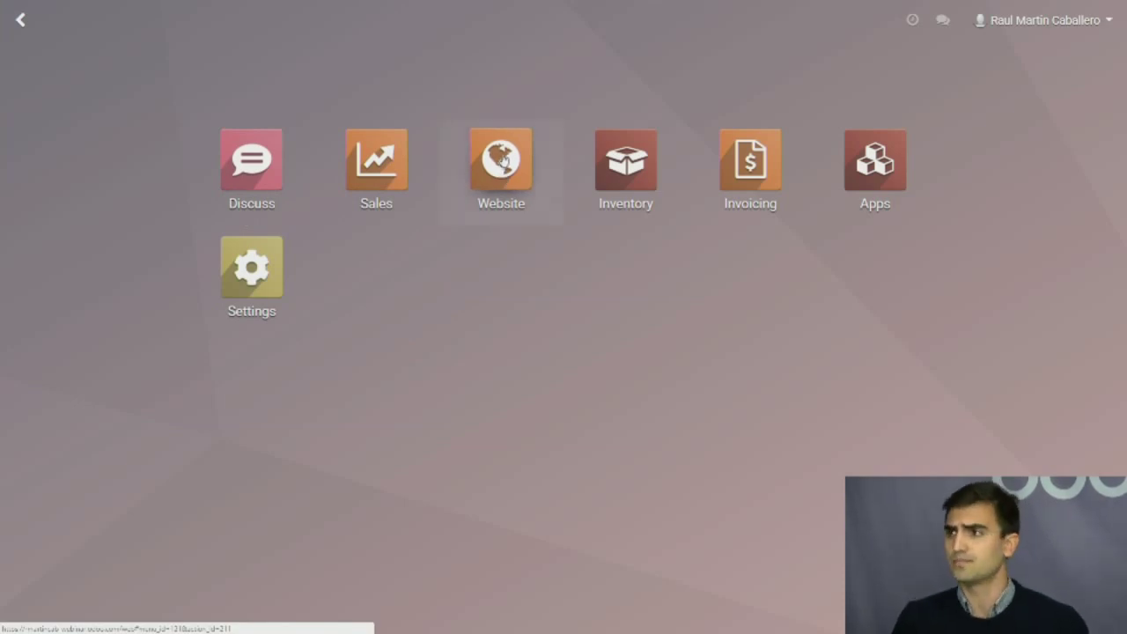
Open the company website and review the homepage from the header down to the footer
{"action": "left_click", "coordinate": [503, 160]}
{"action": "left_click", "coordinate": [106, 103]}
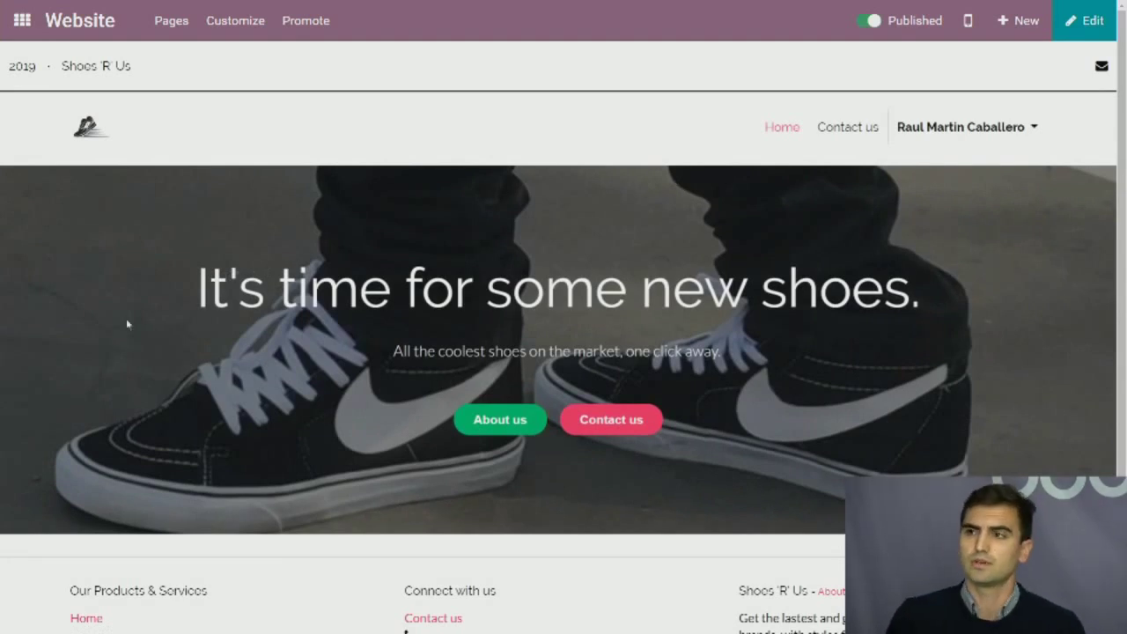
{"action": "scroll", "coordinate": [176, 352], "scroll_direction": "down", "scroll_amount": 1}
{"action": "scroll", "coordinate": [332, 395], "scroll_direction": "up", "scroll_amount": 1}
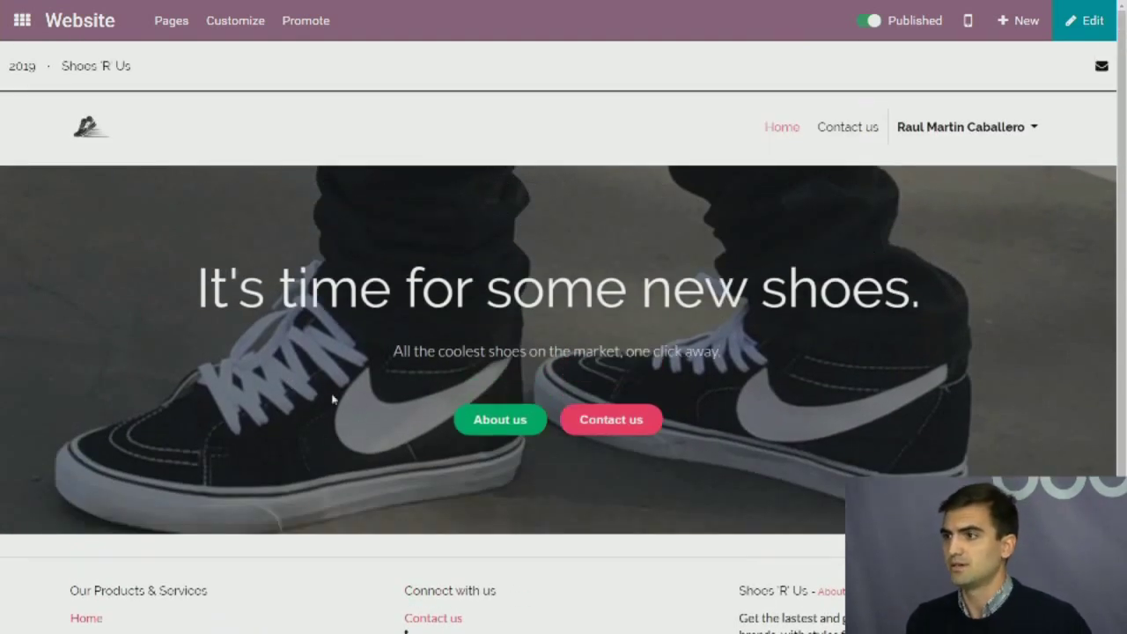
{"action": "scroll", "coordinate": [324, 424], "scroll_direction": "down", "scroll_amount": 2}
{"action": "scroll", "coordinate": [304, 410], "scroll_direction": "up", "scroll_amount": 2}
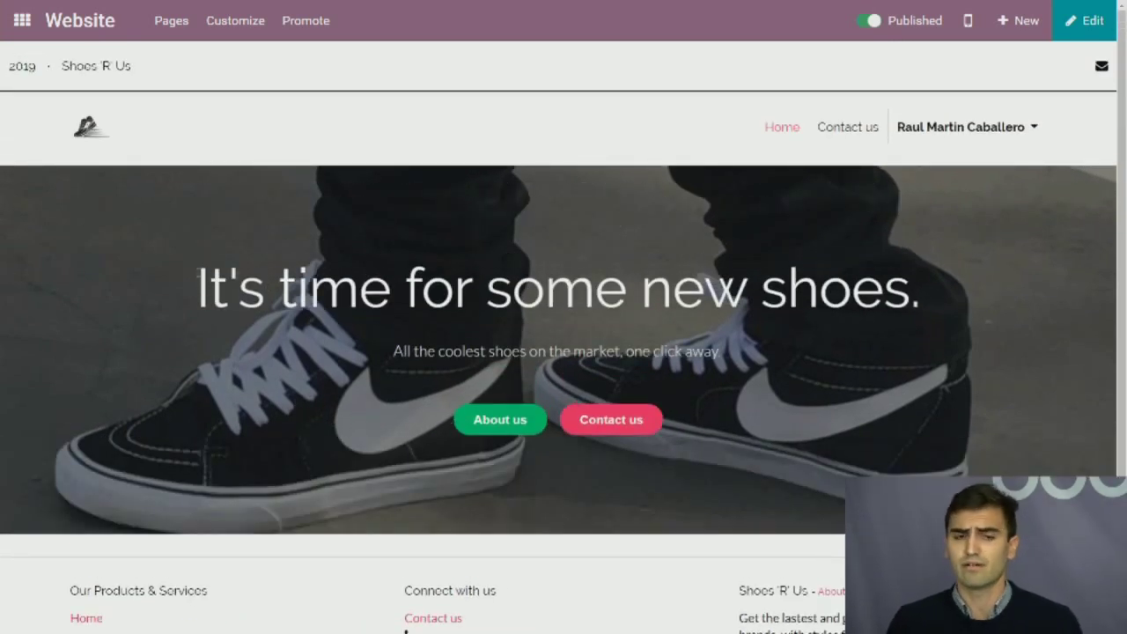
Insert a Title block above the homepage cover image with the text "Shoes 'R' Us" and save the page
{"action": "left_click", "coordinate": [1081, 22]}
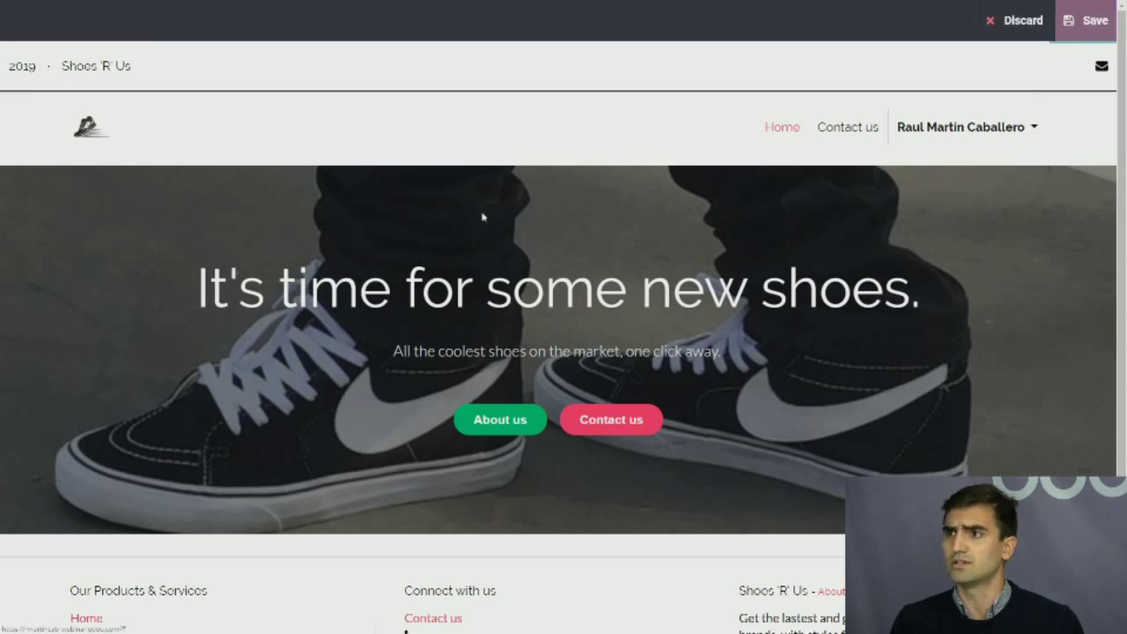
{"action": "left_click_drag", "start_coordinate": [88, 136], "coordinate": [572, 225]}
{"action": "triple_click", "coordinate": [568, 250]}
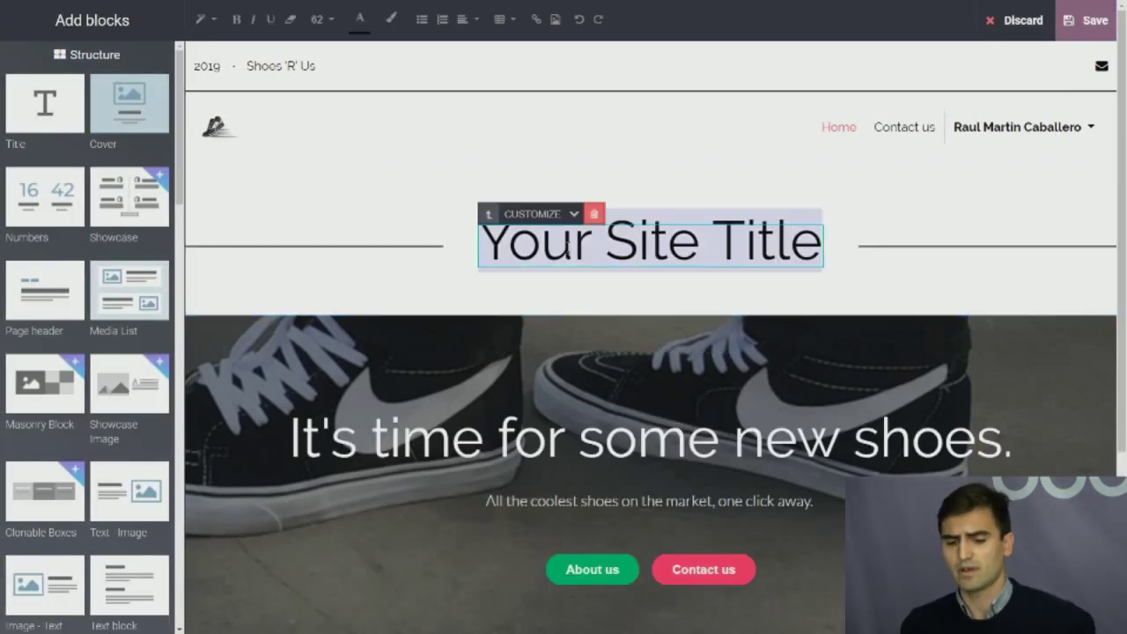
{"action": "type", "text": "Shoes"}
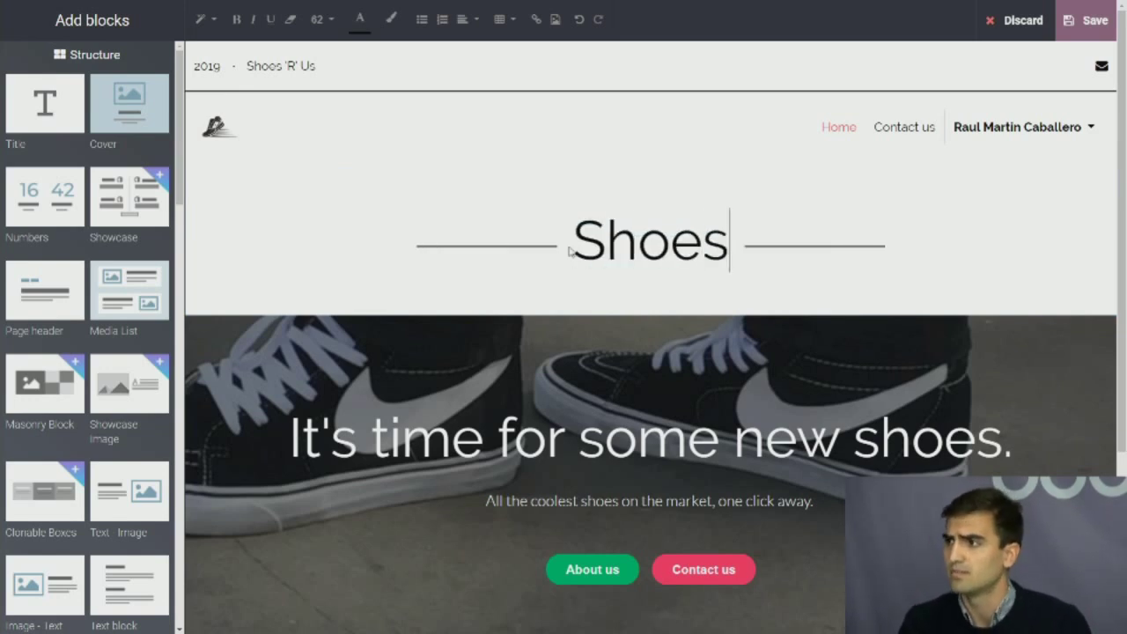
{"action": "type", "text": " 'R' IU"}
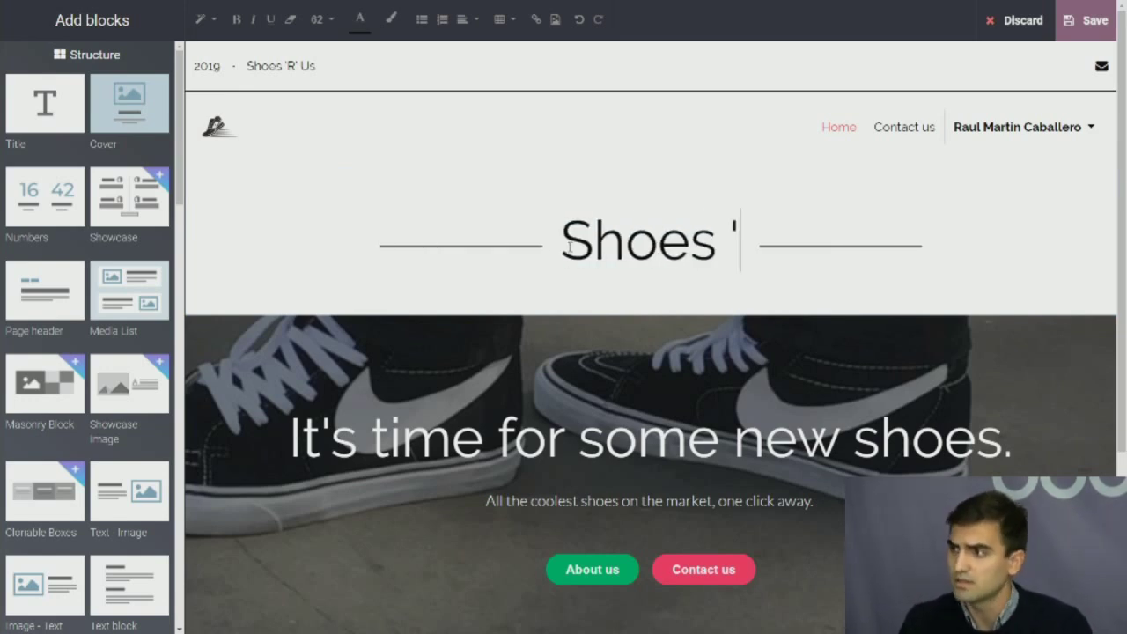
{"action": "key", "text": "BackSpace"}
{"action": "key", "text": "BackSpace"}
{"action": "type", "text": "Us"}
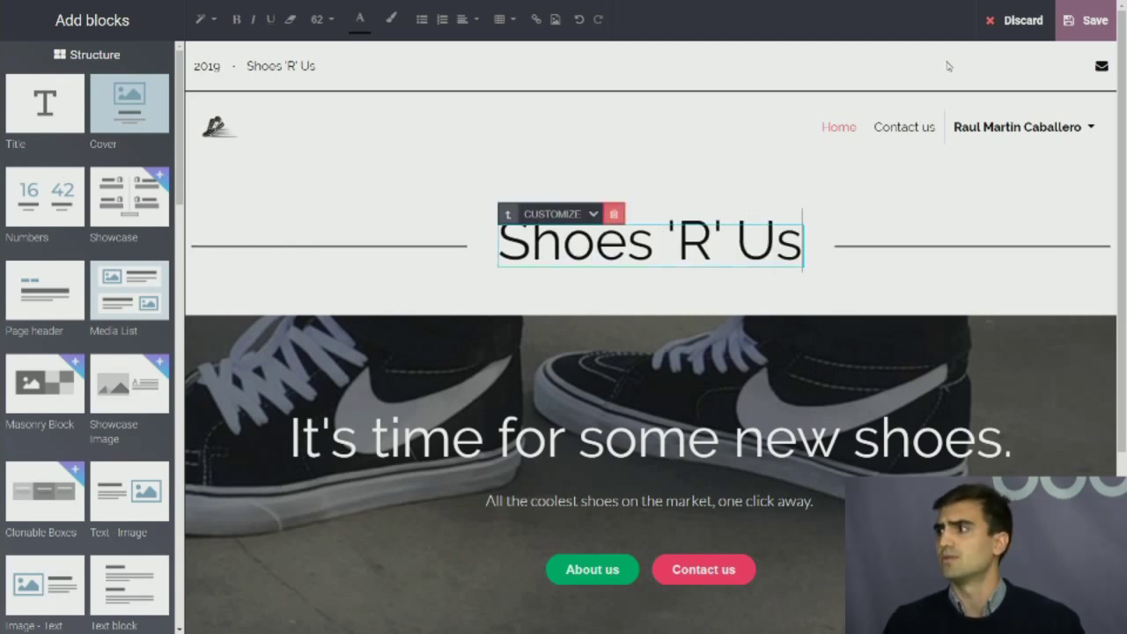
{"action": "left_click", "coordinate": [1091, 21]}
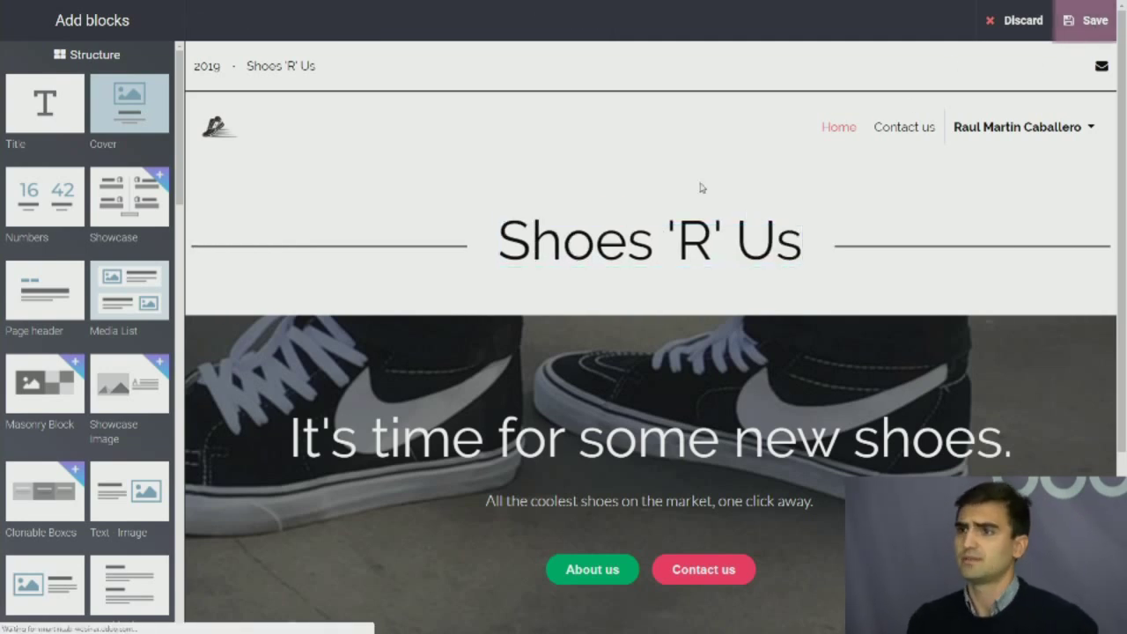
{"action": "scroll", "coordinate": [621, 213], "scroll_direction": "down", "scroll_amount": 4}
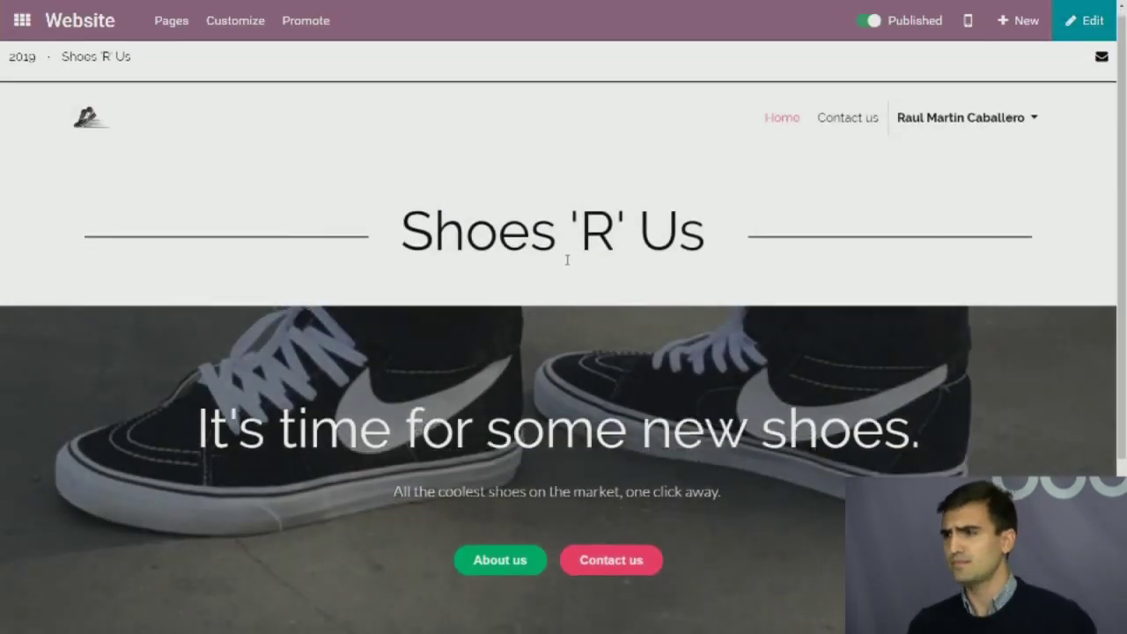
{"action": "scroll", "coordinate": [586, 357], "scroll_direction": "up", "scroll_amount": 2}
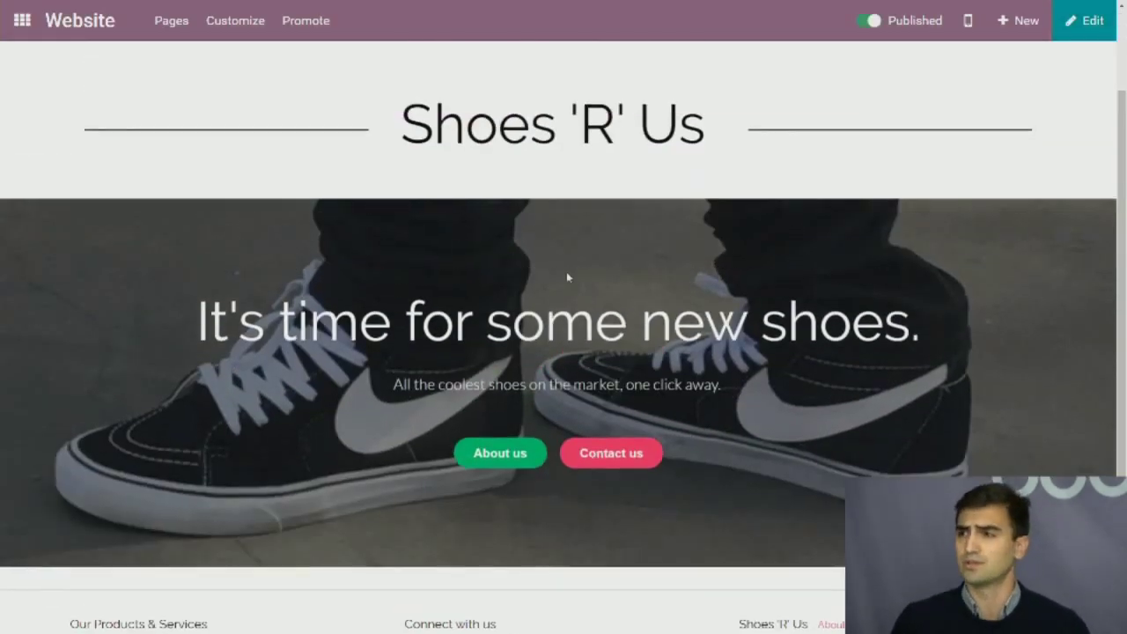
{"action": "scroll", "coordinate": [569, 276], "scroll_direction": "up", "scroll_amount": 2}
{"action": "scroll", "coordinate": [558, 294], "scroll_direction": "down", "scroll_amount": 2}
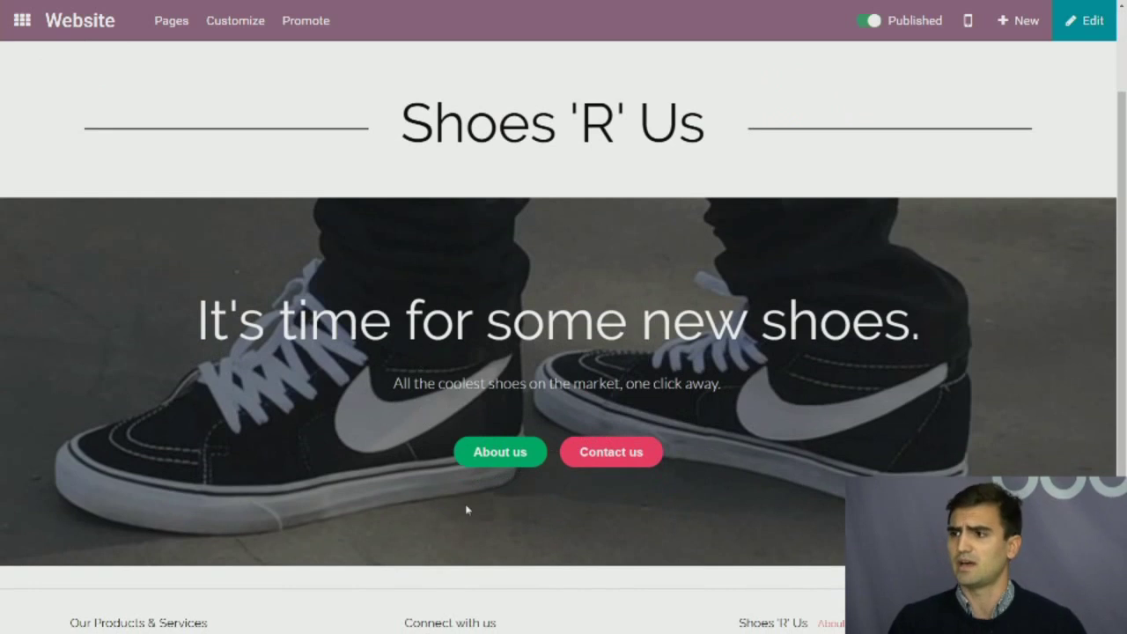
{"action": "scroll", "coordinate": [621, 384], "scroll_direction": "up", "scroll_amount": 2}
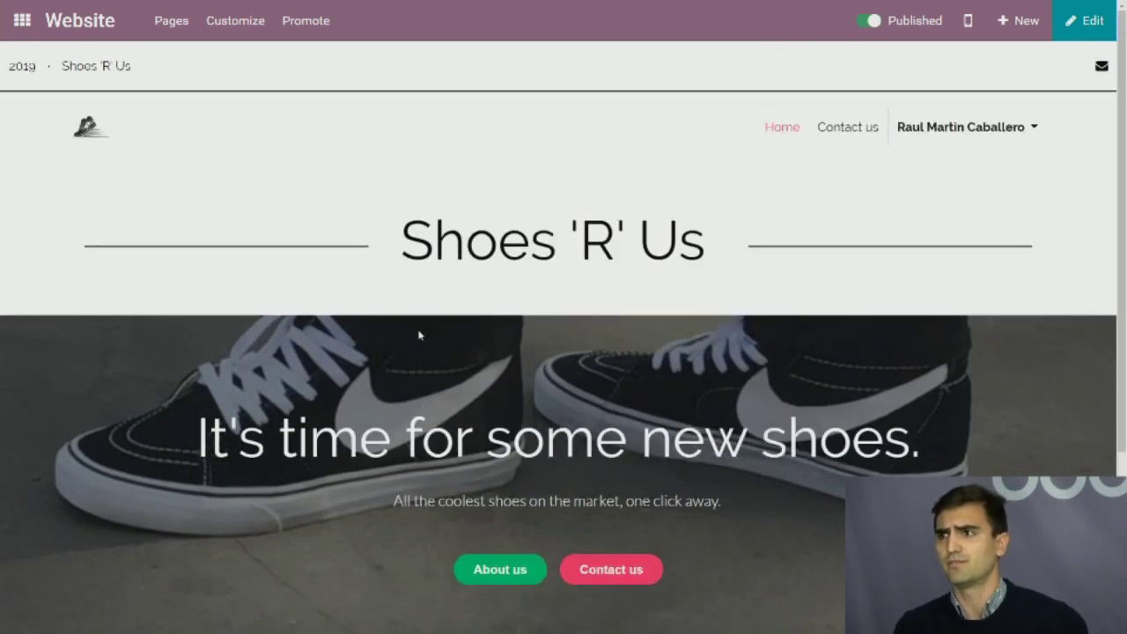
Switch to the Inventory app and open the Adidas Superstar product from the product list
{"action": "left_click", "coordinate": [12, 22]}
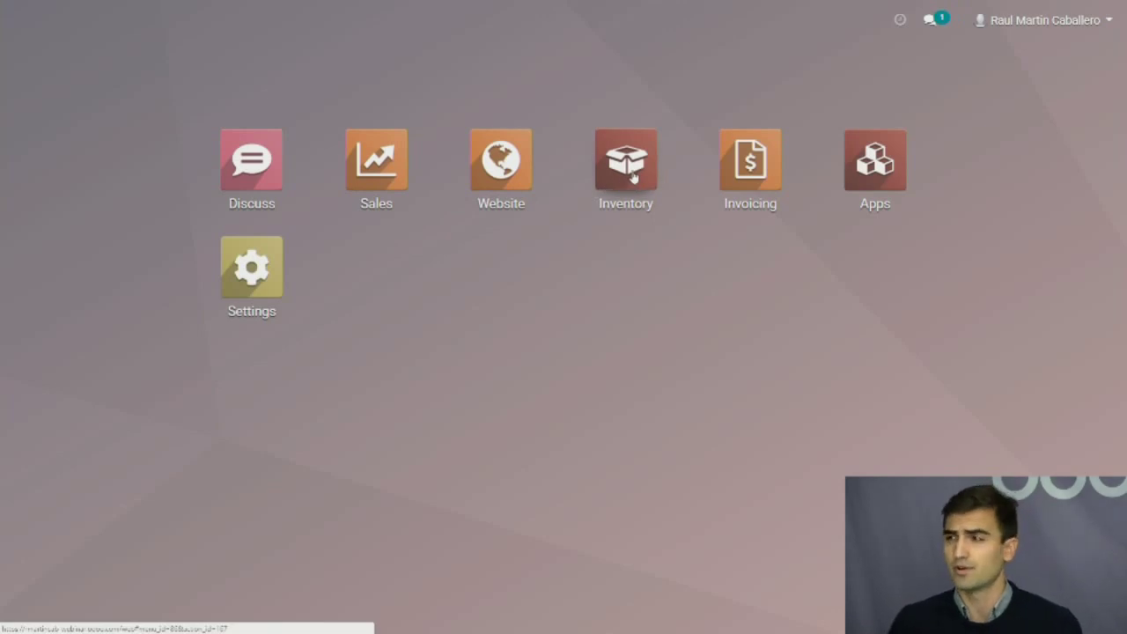
{"action": "left_click", "coordinate": [614, 192]}
{"action": "left_click", "coordinate": [352, 22]}
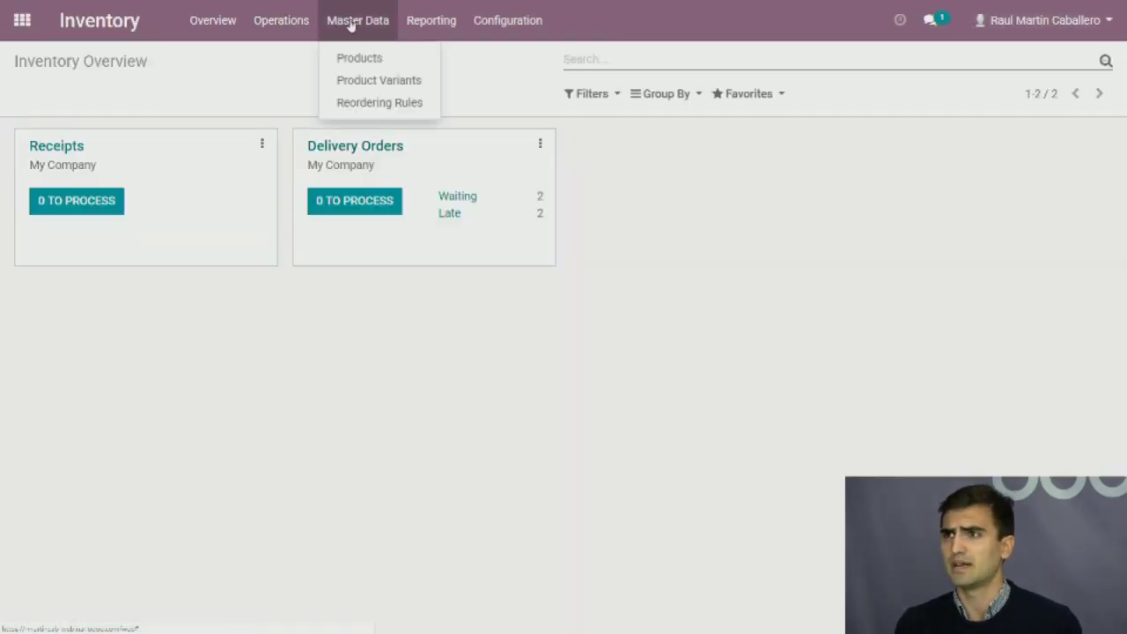
{"action": "left_click", "coordinate": [361, 59]}
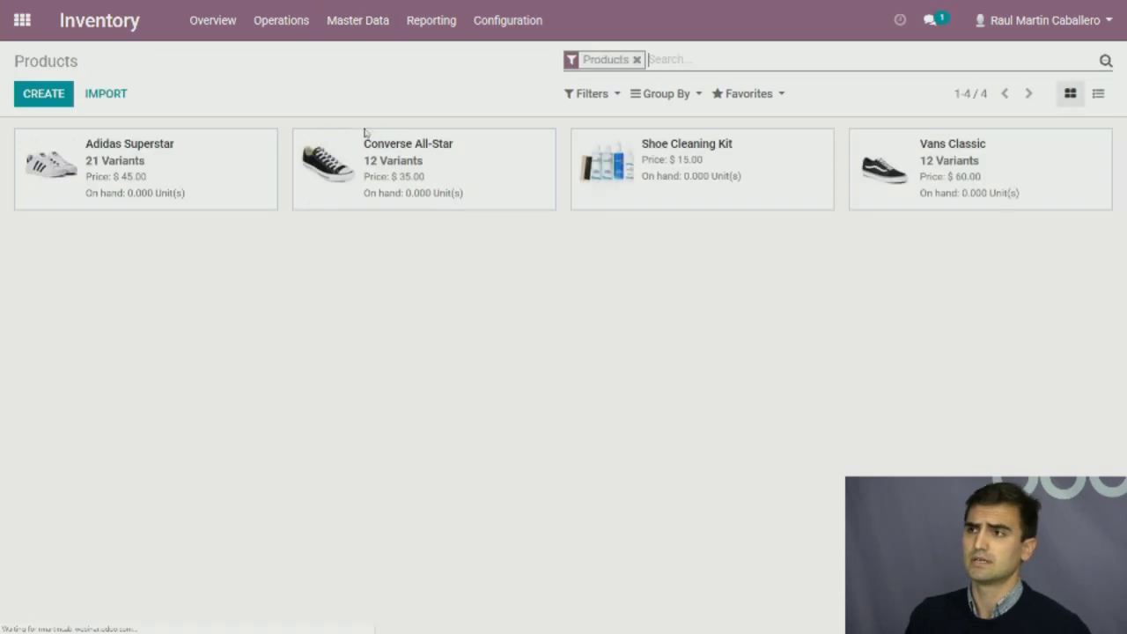
{"action": "left_click", "coordinate": [235, 186]}
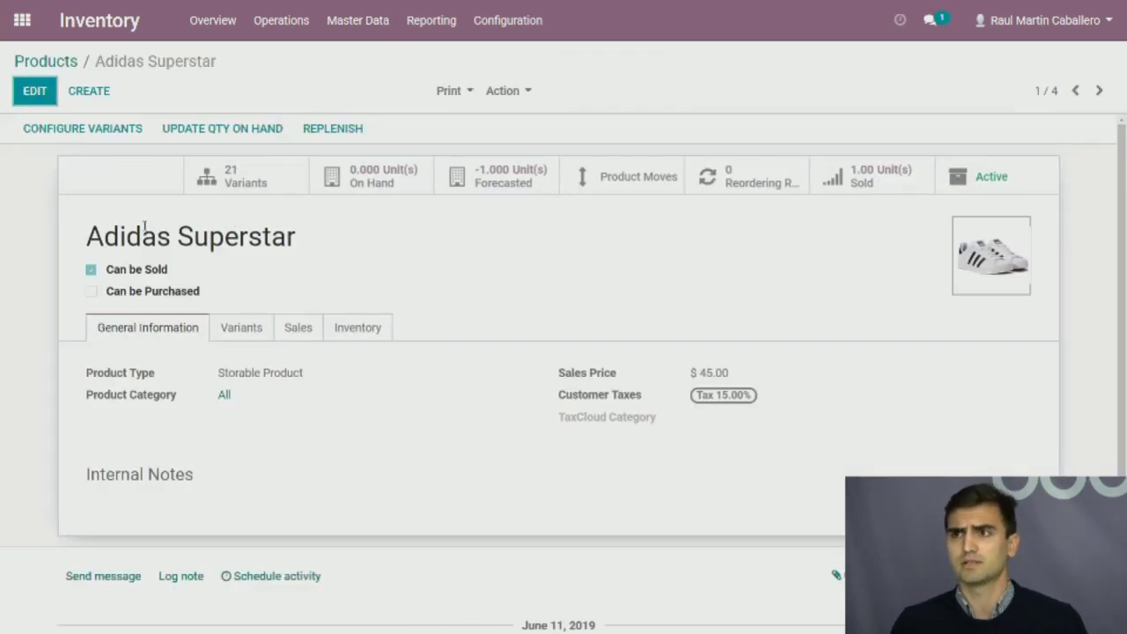
{"action": "left_click_drag", "start_coordinate": [113, 229], "coordinate": [226, 234]}
{"action": "left_click", "coordinate": [226, 234]}
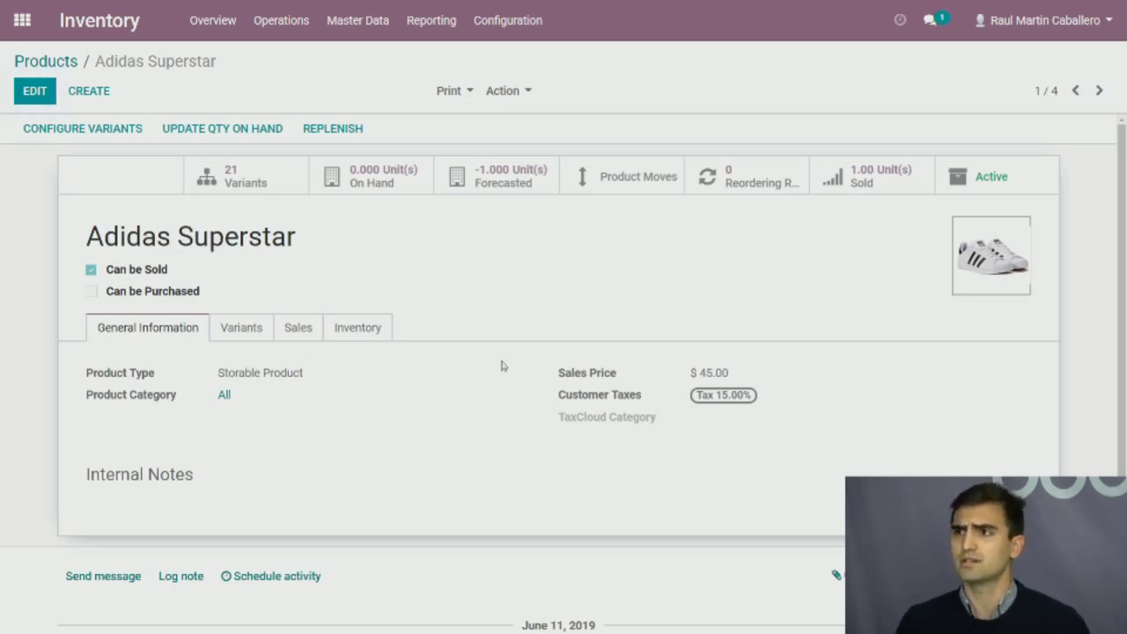
View the variants of Adidas Superstar, checking the red size 8 record and the blue size 5 record
{"action": "left_click", "coordinate": [251, 180]}
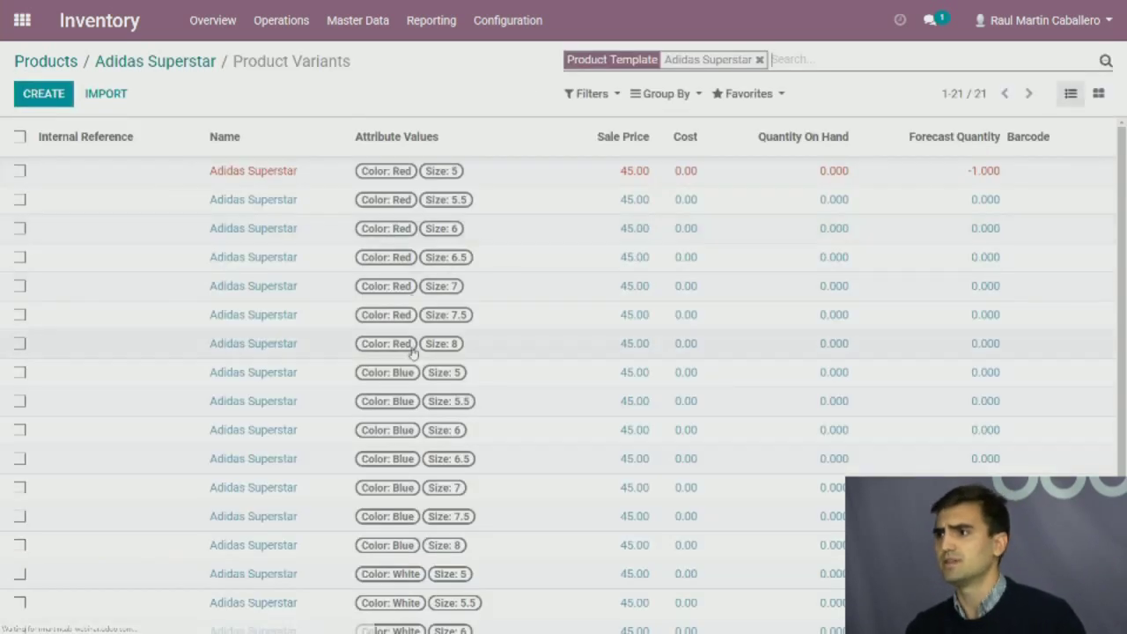
{"action": "left_click", "coordinate": [482, 347]}
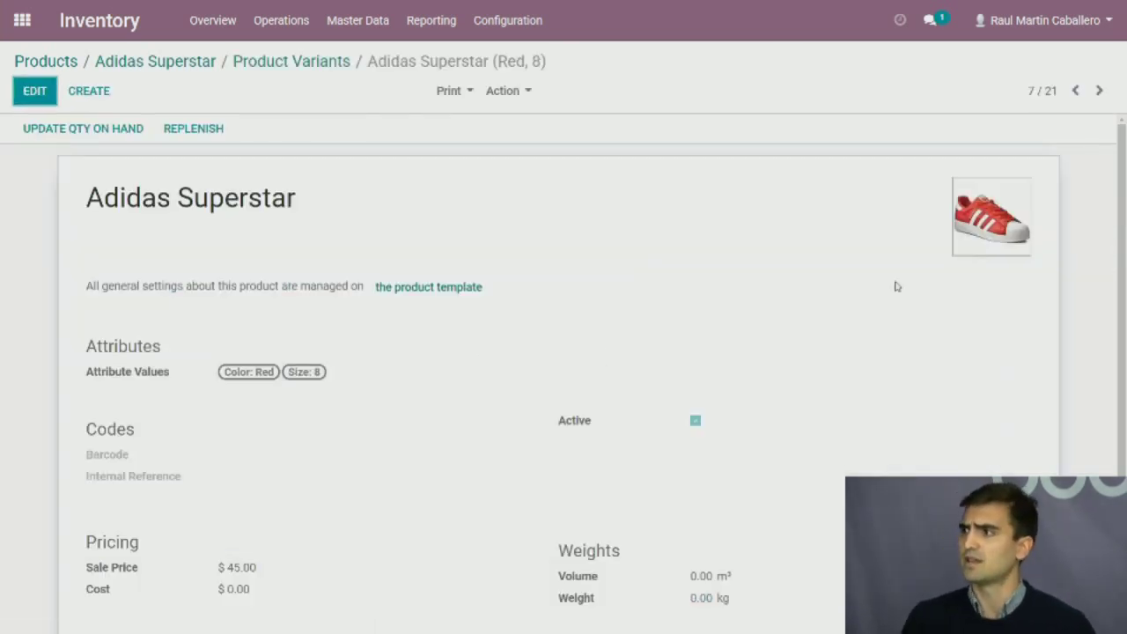
{"action": "left_click", "coordinate": [1099, 92]}
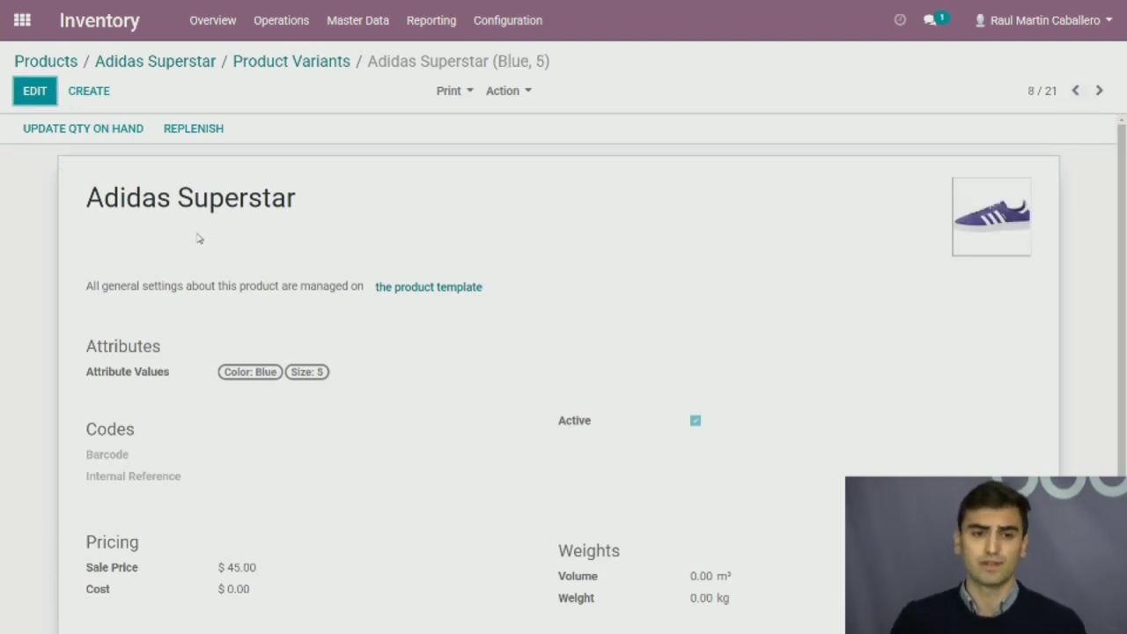
Install the eCommerce app from the Apps catalogue
{"action": "left_click", "coordinate": [22, 19]}
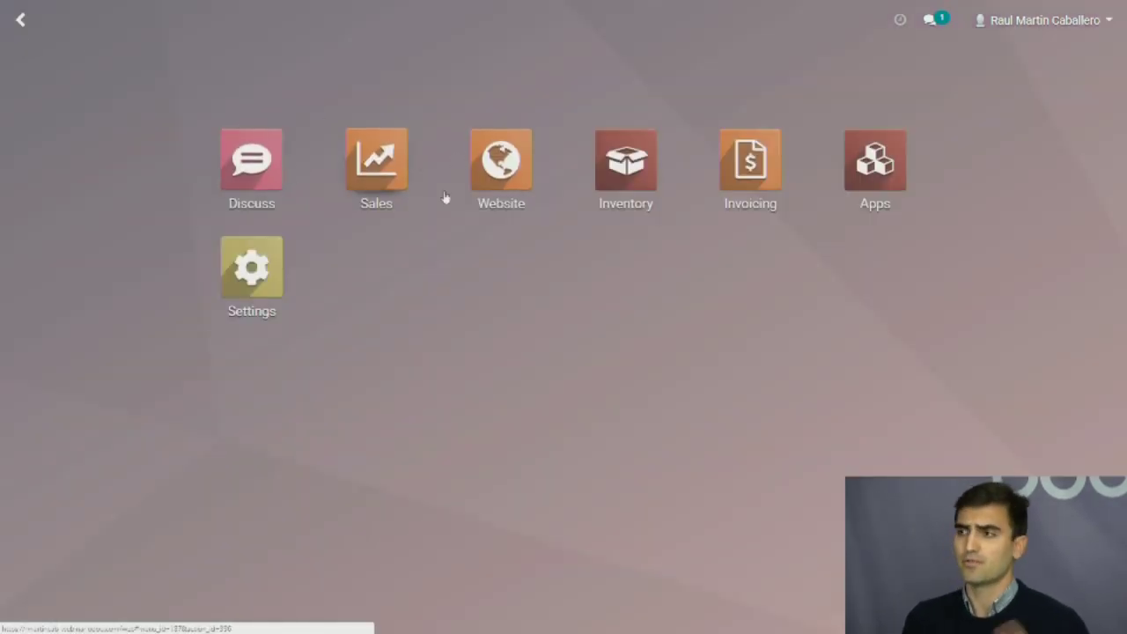
{"action": "left_click", "coordinate": [887, 163]}
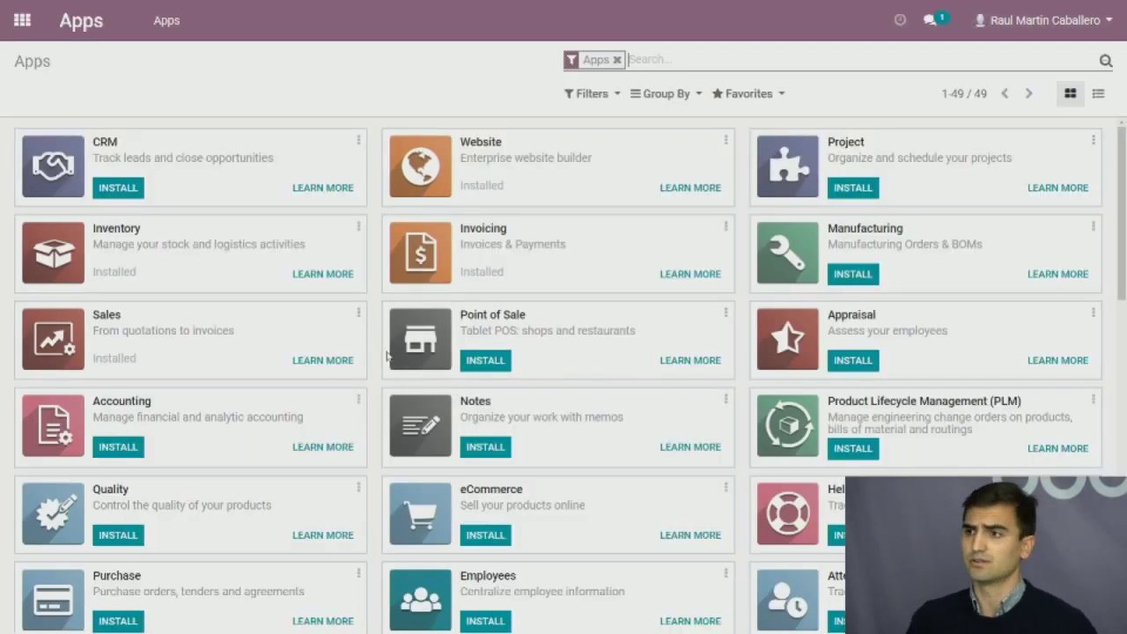
{"action": "left_click", "coordinate": [482, 538]}
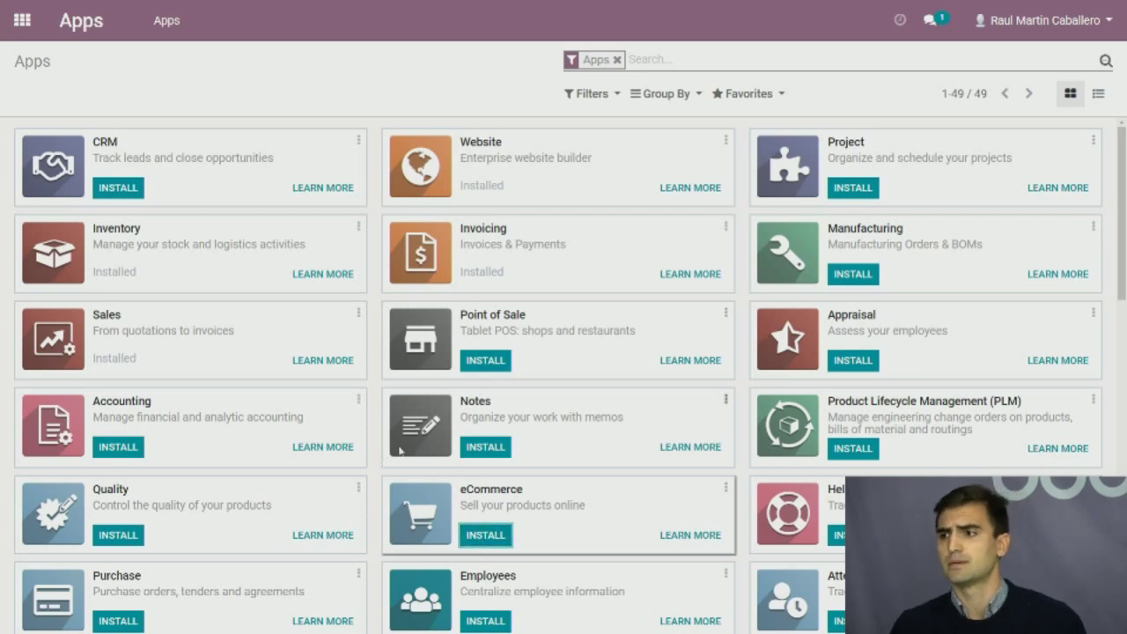
{"action": "left_click", "coordinate": [498, 536]}
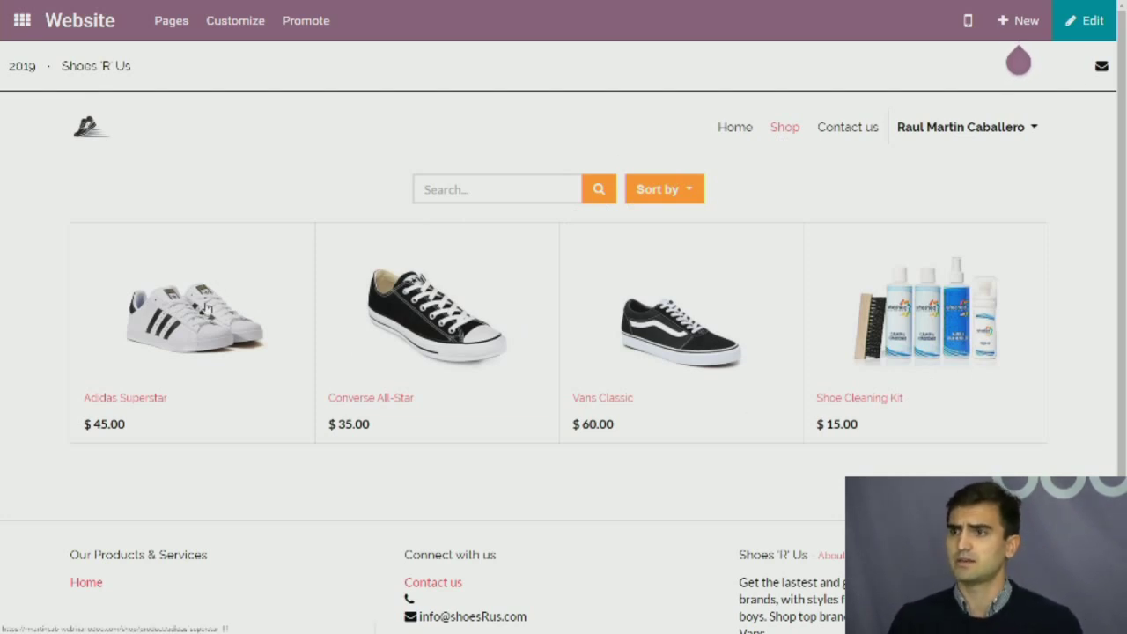
Visit the website's home page, return to the shop and open the Adidas Superstar product page
{"action": "left_click", "coordinate": [744, 125]}
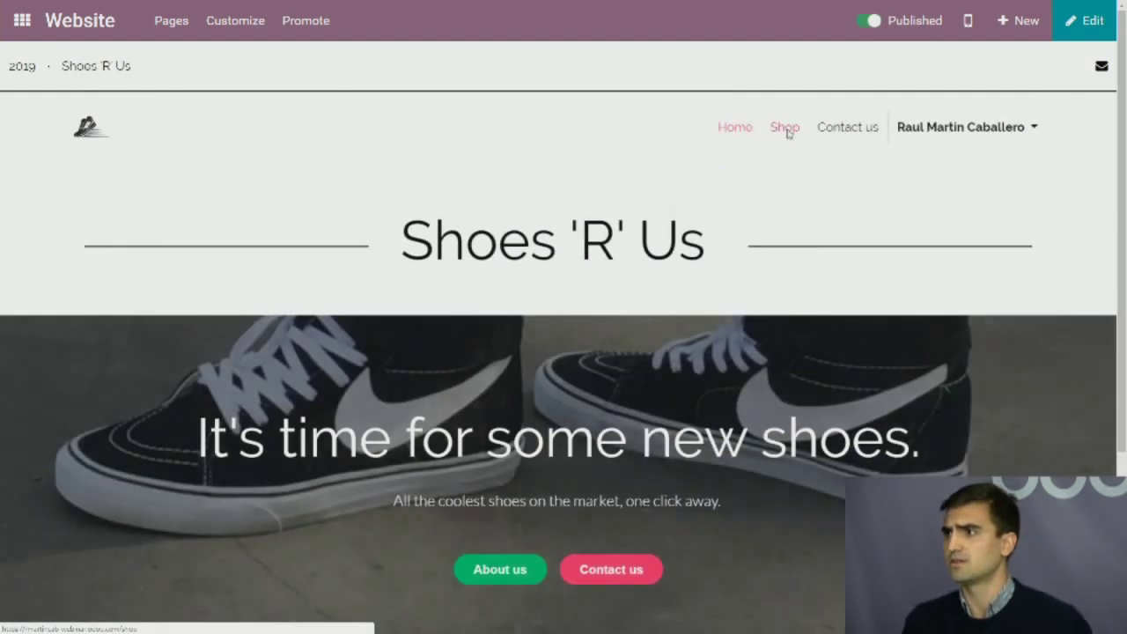
{"action": "left_click", "coordinate": [785, 129]}
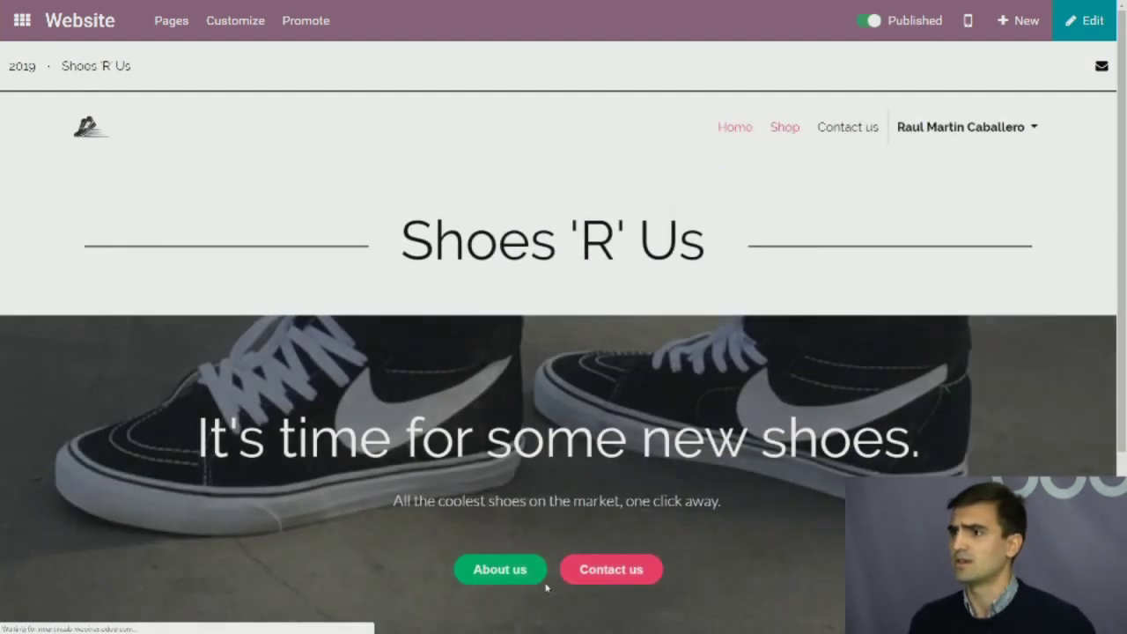
{"action": "left_click", "coordinate": [182, 421]}
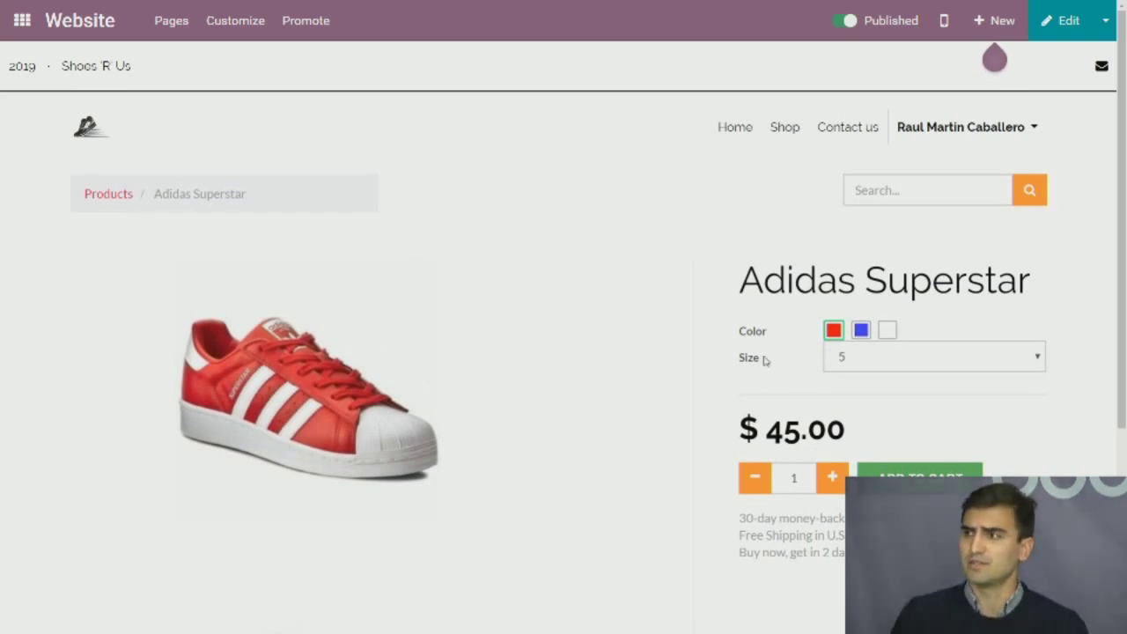
Preview the blue Adidas Superstar, choose white, look through the sizes keeping 5, and try the quantity controls, leaving the quantity at 1
{"action": "left_click", "coordinate": [861, 330]}
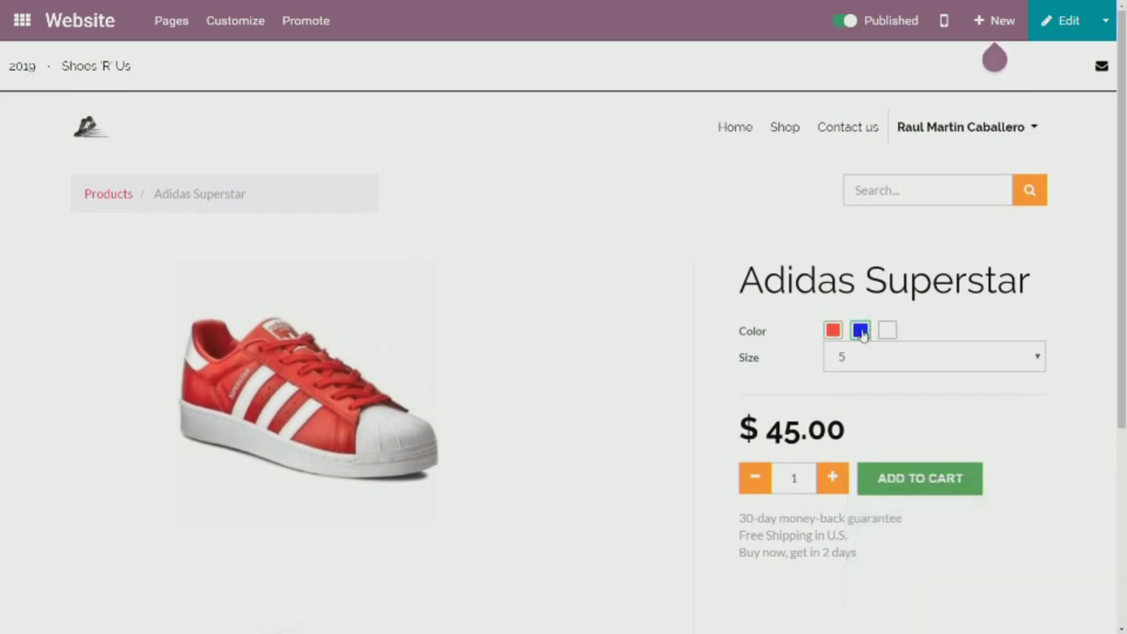
{"action": "left_click", "coordinate": [888, 328]}
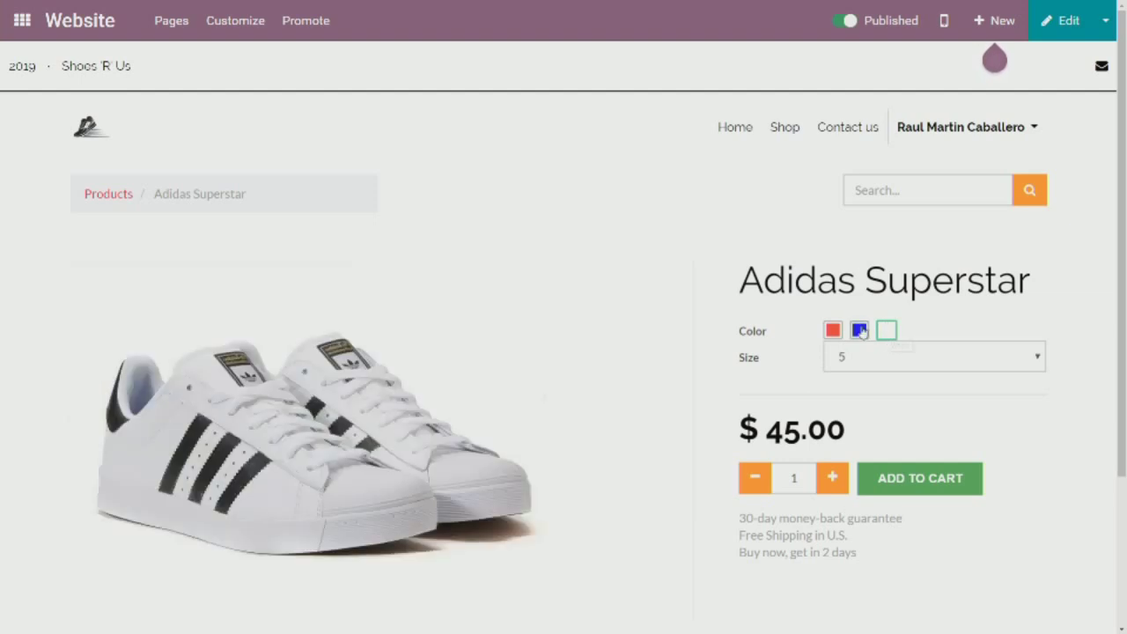
{"action": "left_click", "coordinate": [872, 359]}
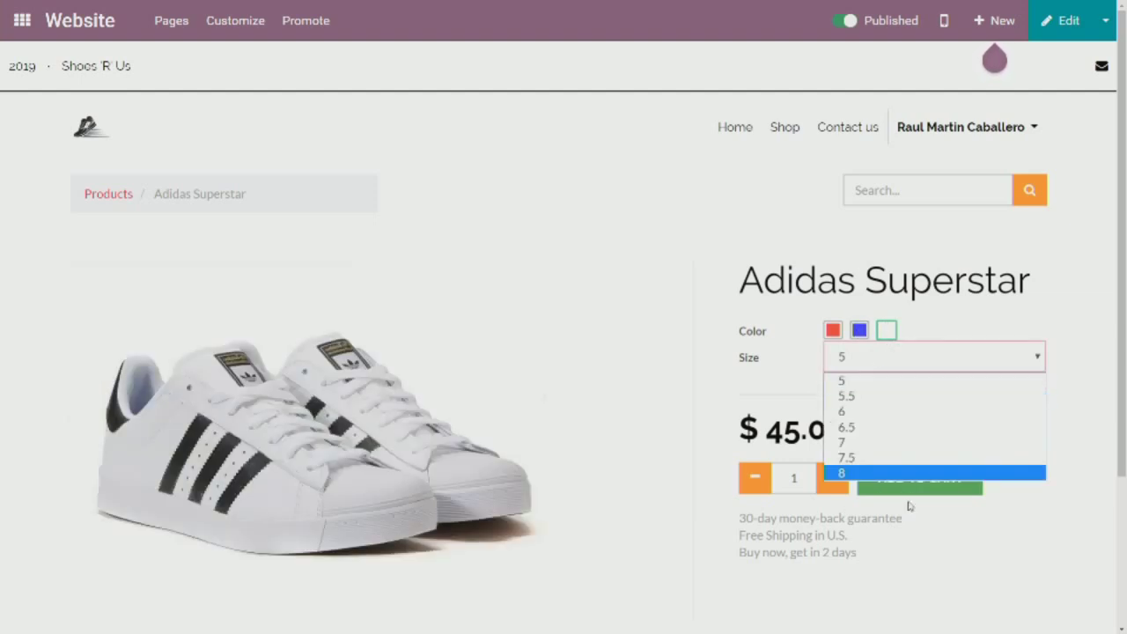
{"action": "left_click", "coordinate": [795, 390]}
{"action": "left_click", "coordinate": [831, 488]}
{"action": "left_click", "coordinate": [753, 478]}
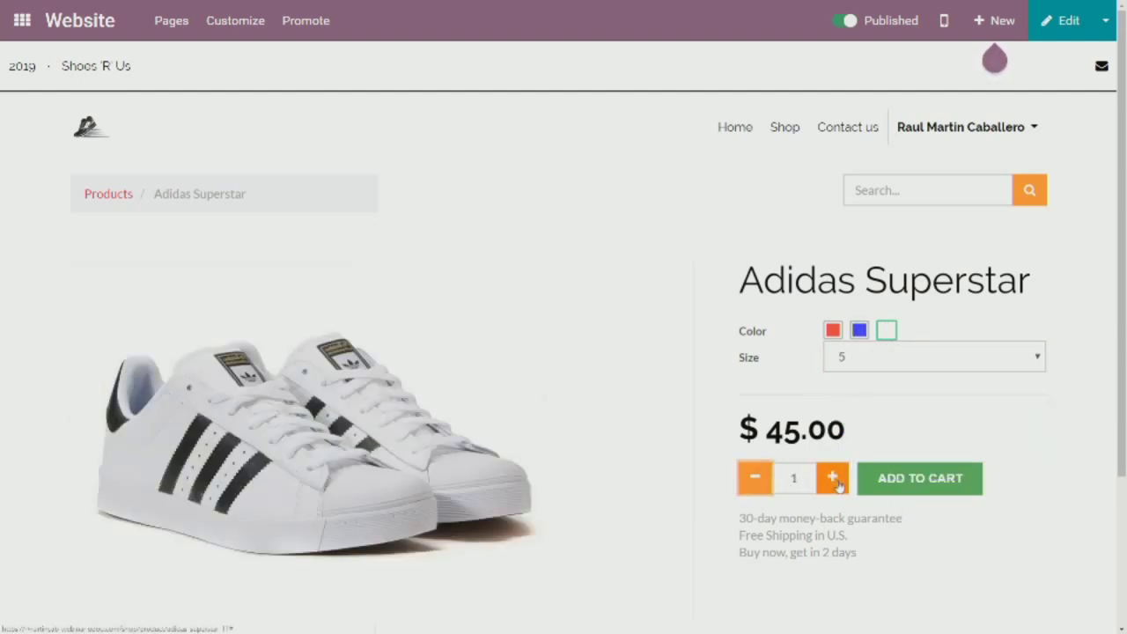
{"action": "left_click", "coordinate": [832, 478]}
{"action": "left_click", "coordinate": [754, 478]}
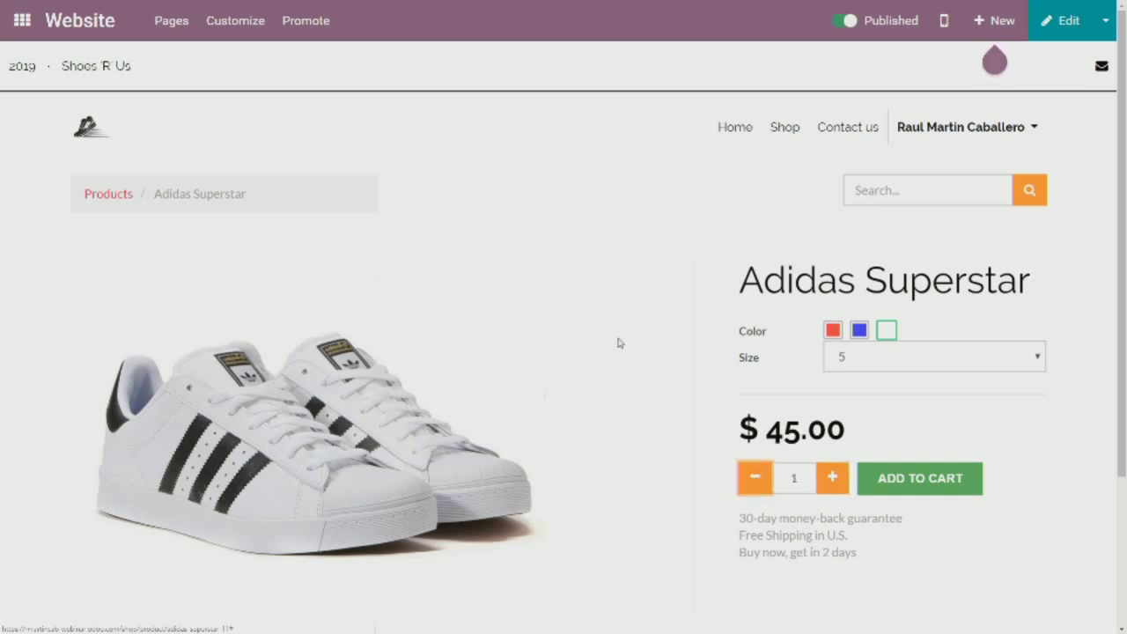
Add the white size 5 Adidas Superstar to the cart and process the checkout to the order confirmation stage
{"action": "left_click", "coordinate": [911, 479]}
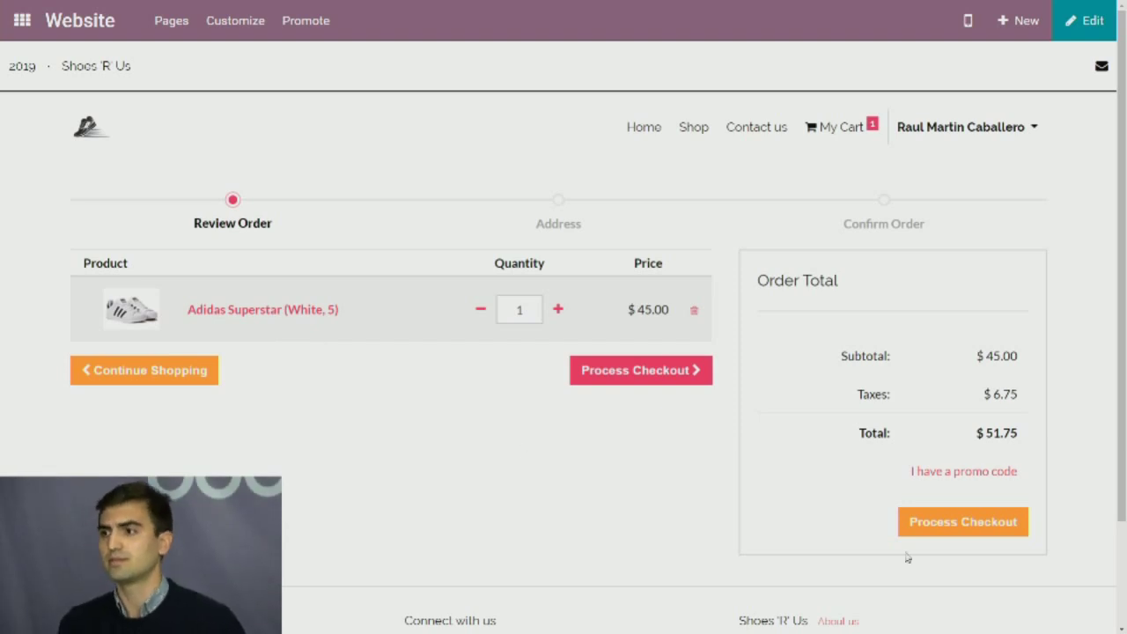
{"action": "left_click", "coordinate": [959, 523]}
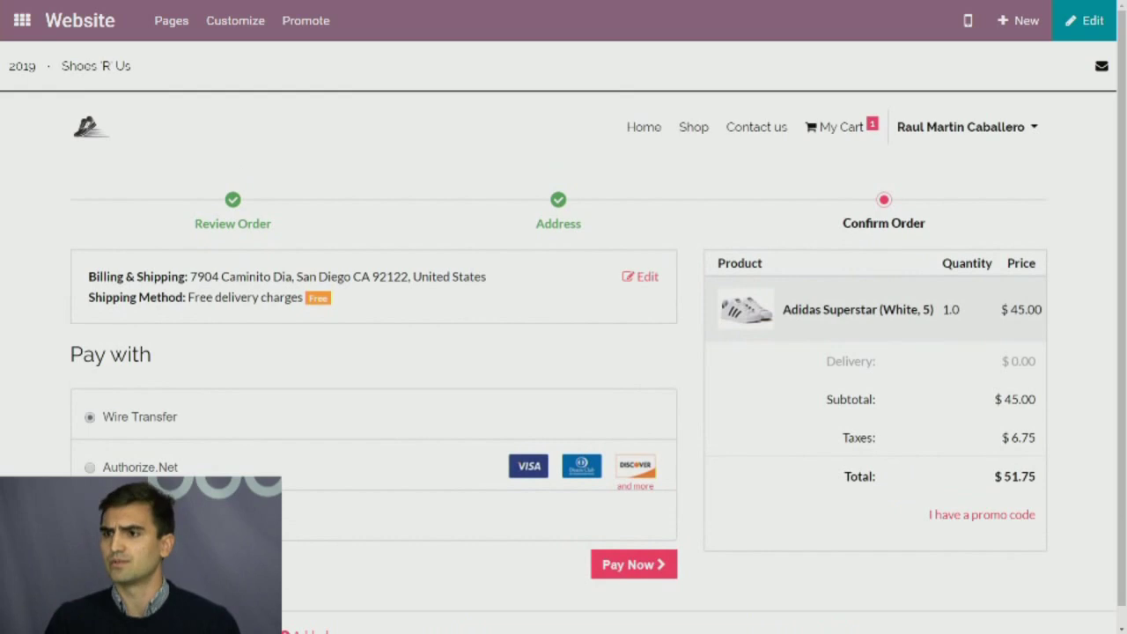
Choose the saved credit card as the payment method and pay for the order
{"action": "left_click", "coordinate": [90, 517]}
{"action": "left_click", "coordinate": [629, 565]}
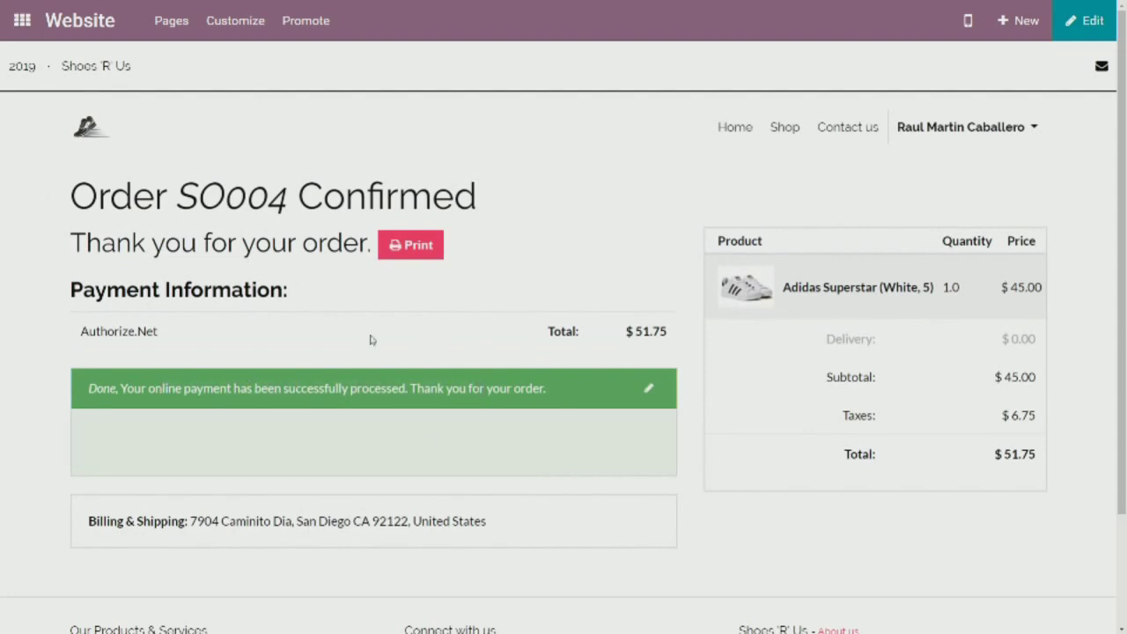
Switch to the Sales app, remove the My Quotations filter and open the new website order
{"action": "left_click", "coordinate": [25, 23]}
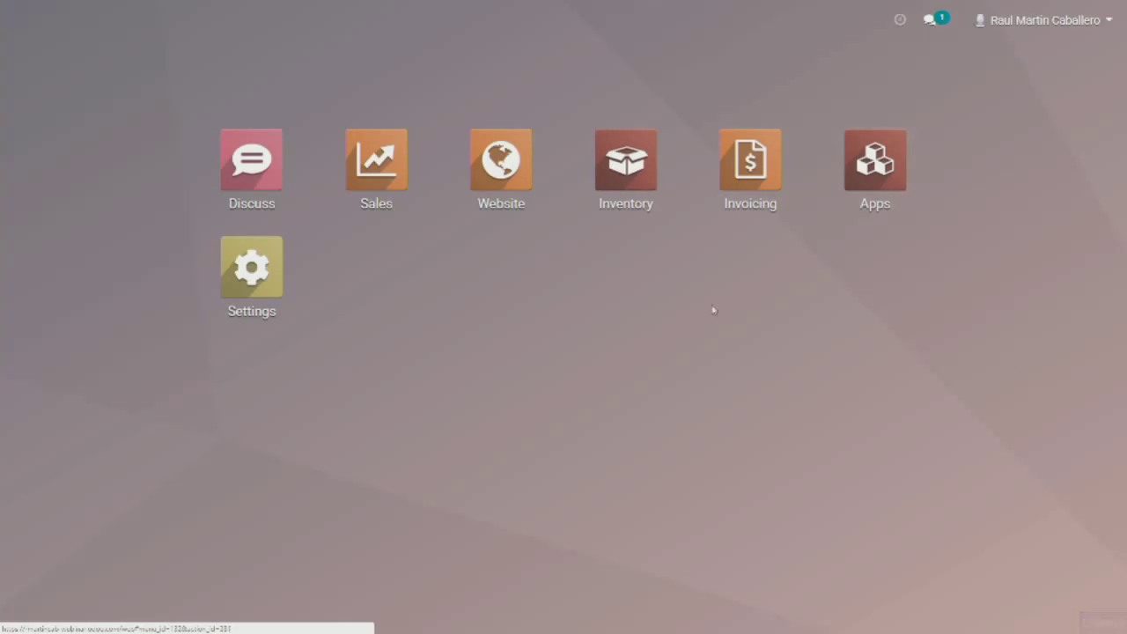
{"action": "left_click", "coordinate": [384, 143]}
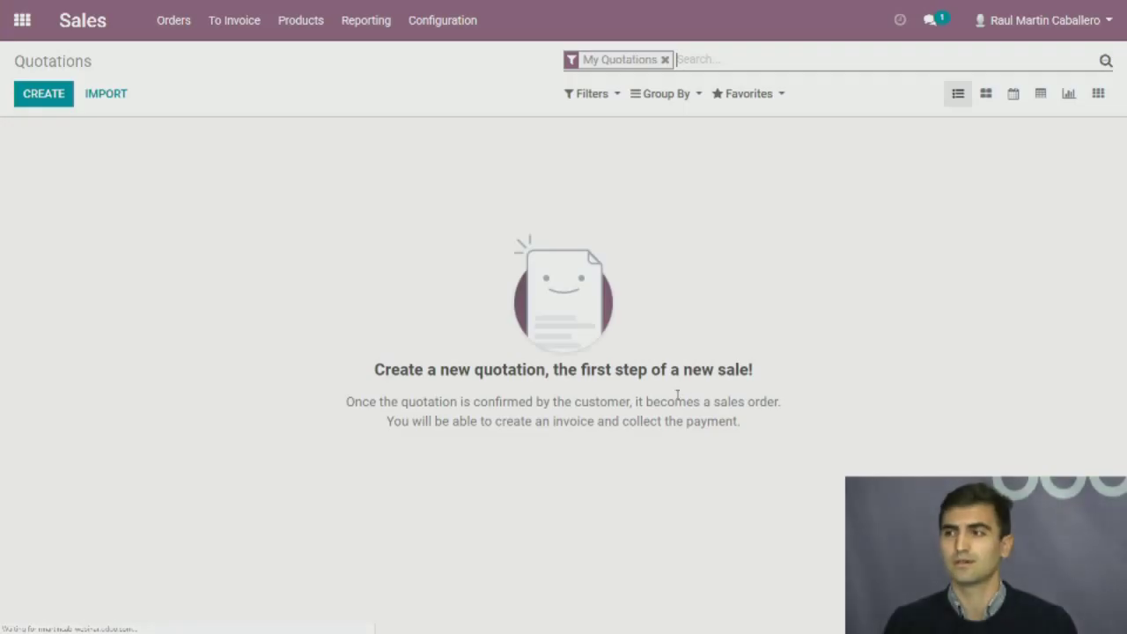
{"action": "left_click", "coordinate": [664, 58]}
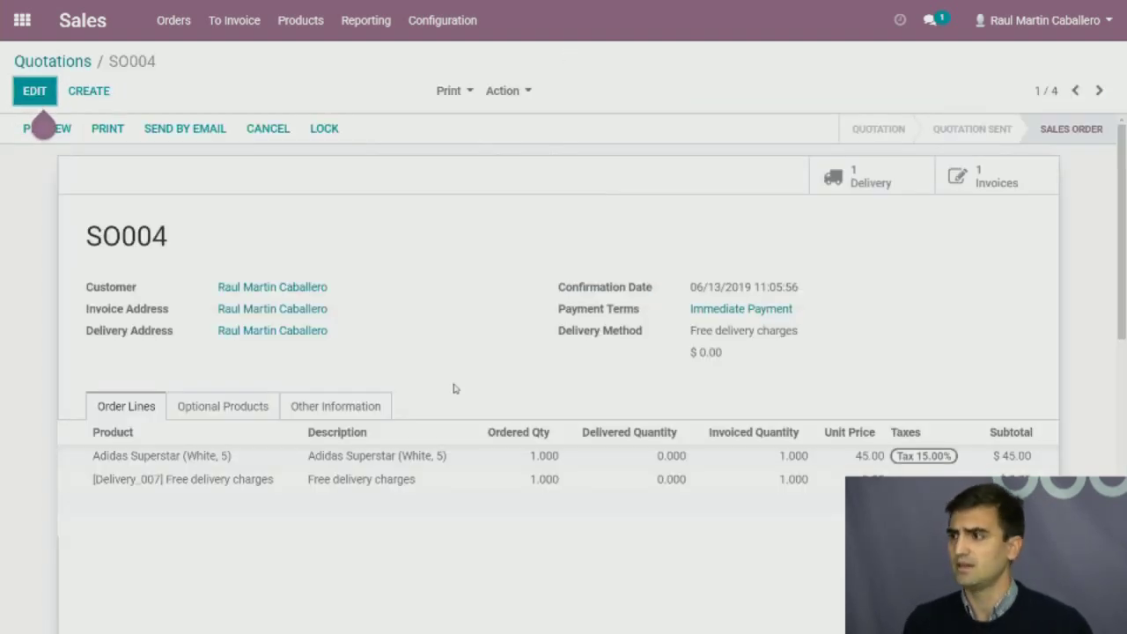
Examine the sales order's product and delivery lines, totals, and message history covering payment, invoice and confirmation
{"action": "scroll", "coordinate": [408, 313], "scroll_direction": "down", "scroll_amount": 3}
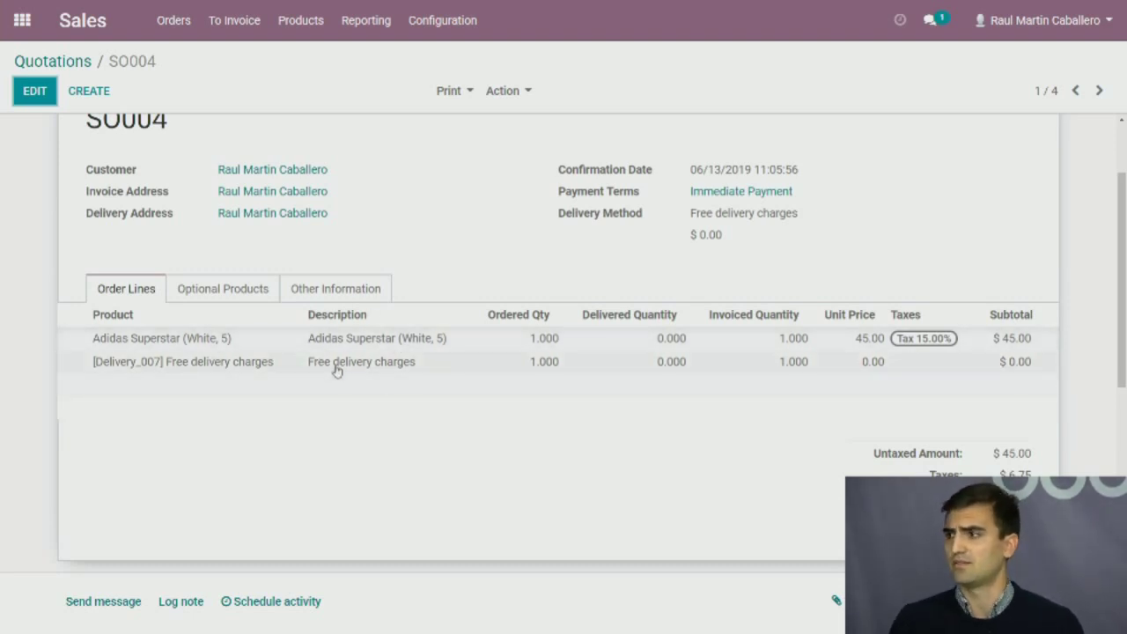
{"action": "scroll", "coordinate": [335, 369], "scroll_direction": "down", "scroll_amount": 10}
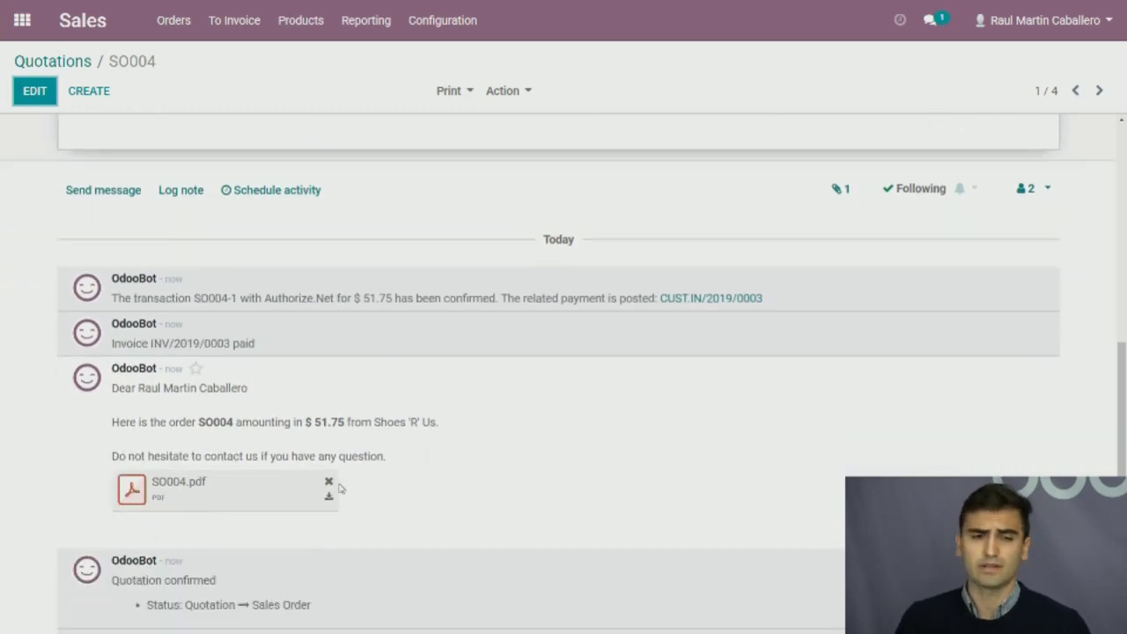
{"action": "scroll", "coordinate": [307, 364], "scroll_direction": "down", "scroll_amount": 4}
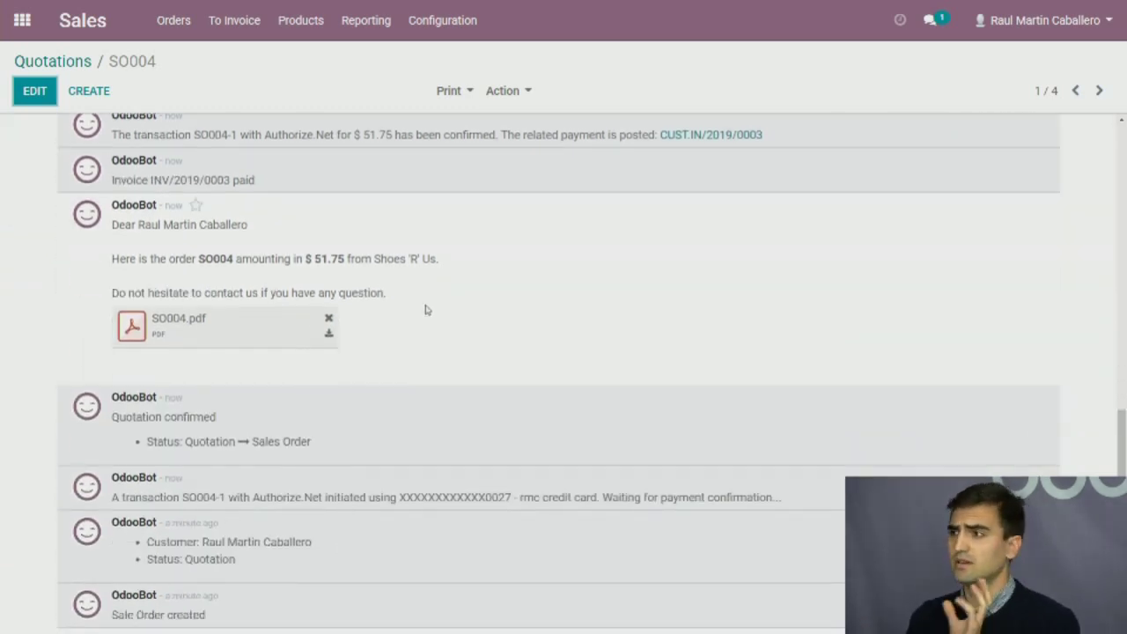
{"action": "scroll", "coordinate": [521, 344], "scroll_direction": "up", "scroll_amount": 10}
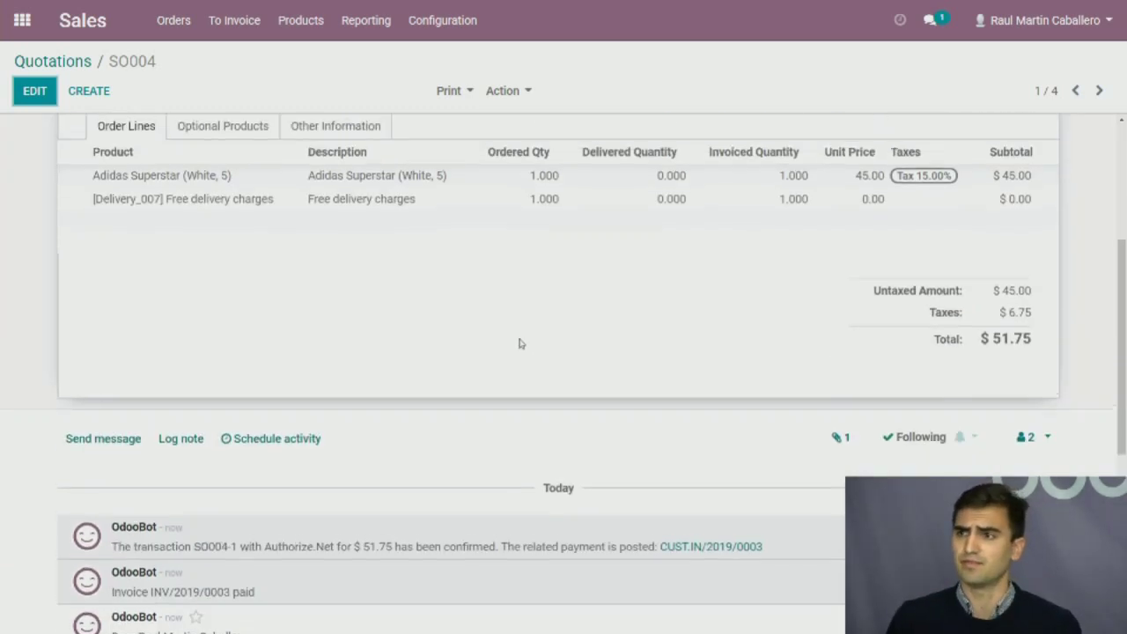
{"action": "scroll", "coordinate": [461, 367], "scroll_direction": "down", "scroll_amount": 10}
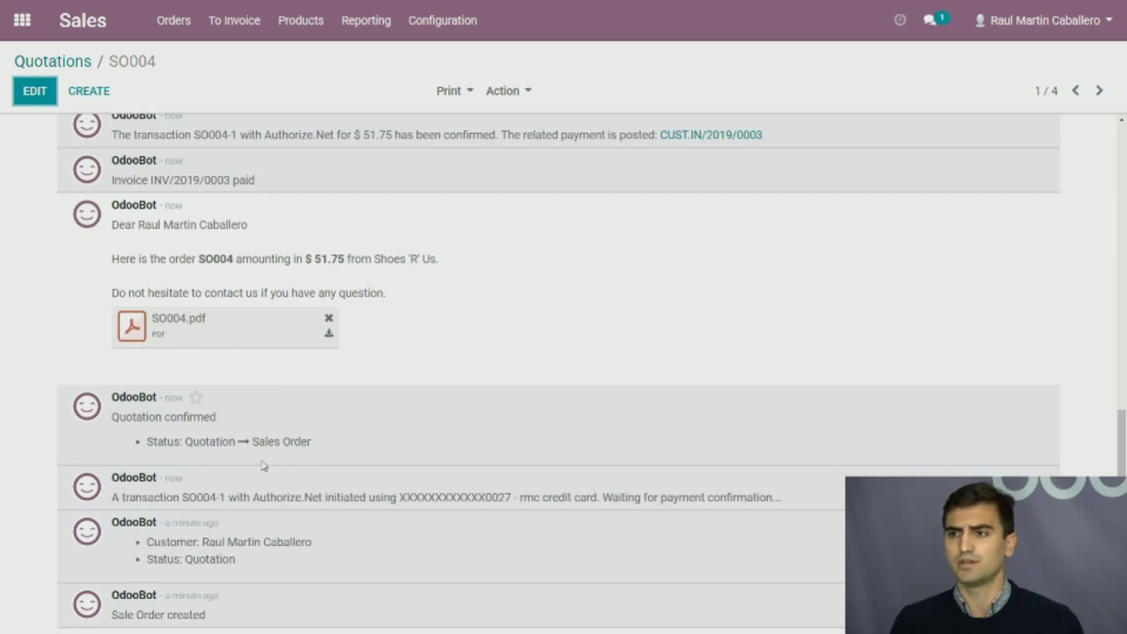
{"action": "scroll", "coordinate": [201, 550], "scroll_direction": "up", "scroll_amount": 3}
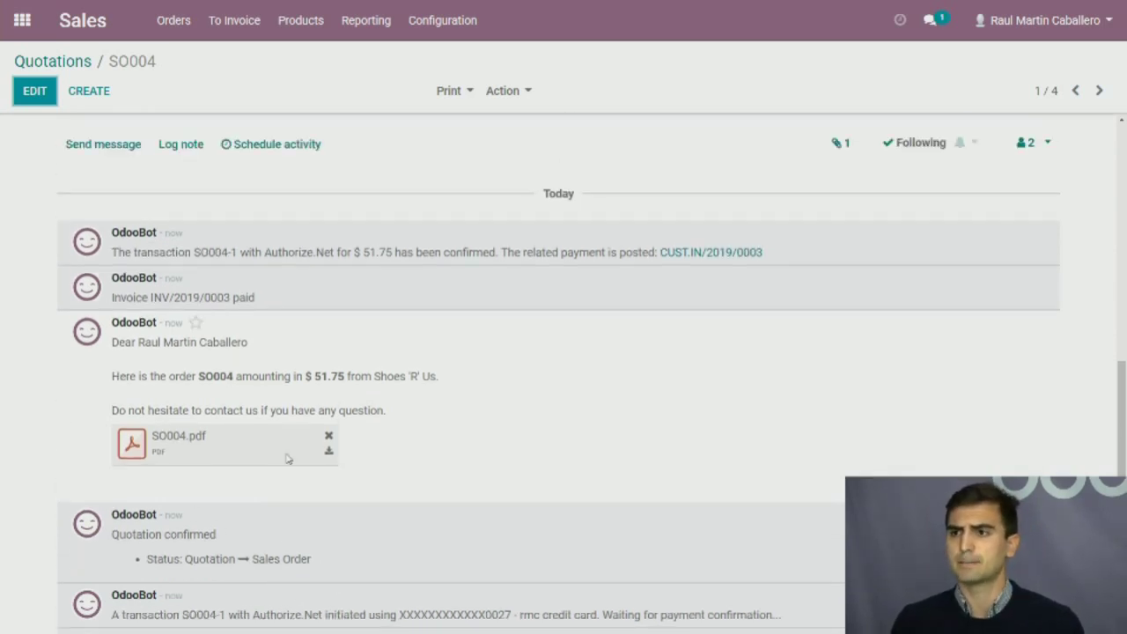
Preview the order PDF attached to the confirmation message, review its contents and return to the sales order
{"action": "left_click", "coordinate": [132, 445]}
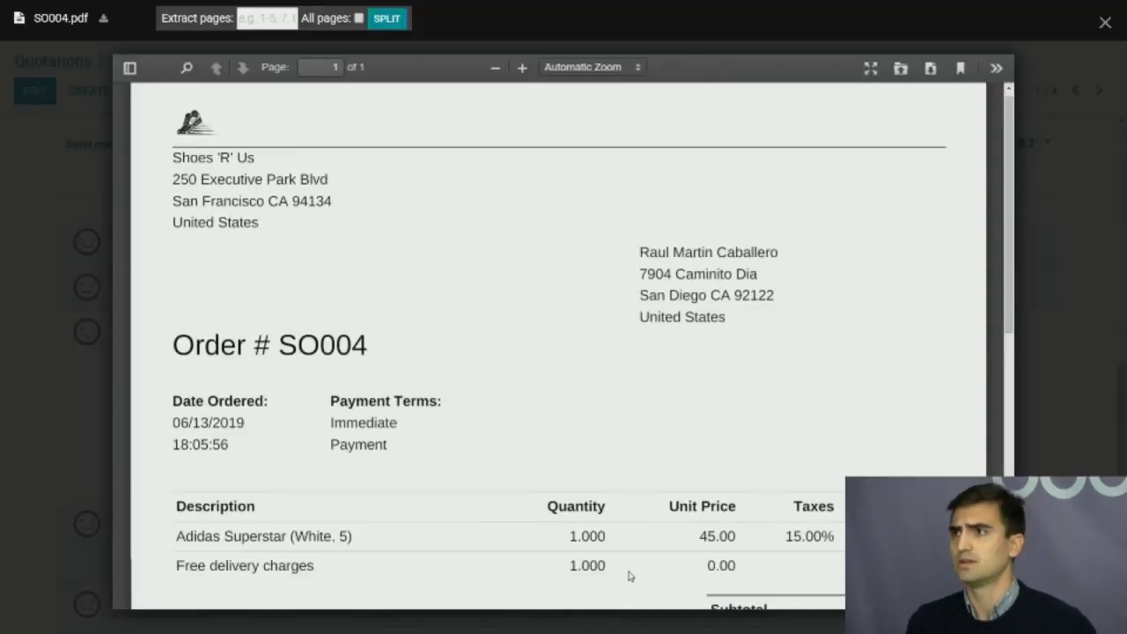
{"action": "scroll", "coordinate": [259, 230], "scroll_direction": "down", "scroll_amount": 6}
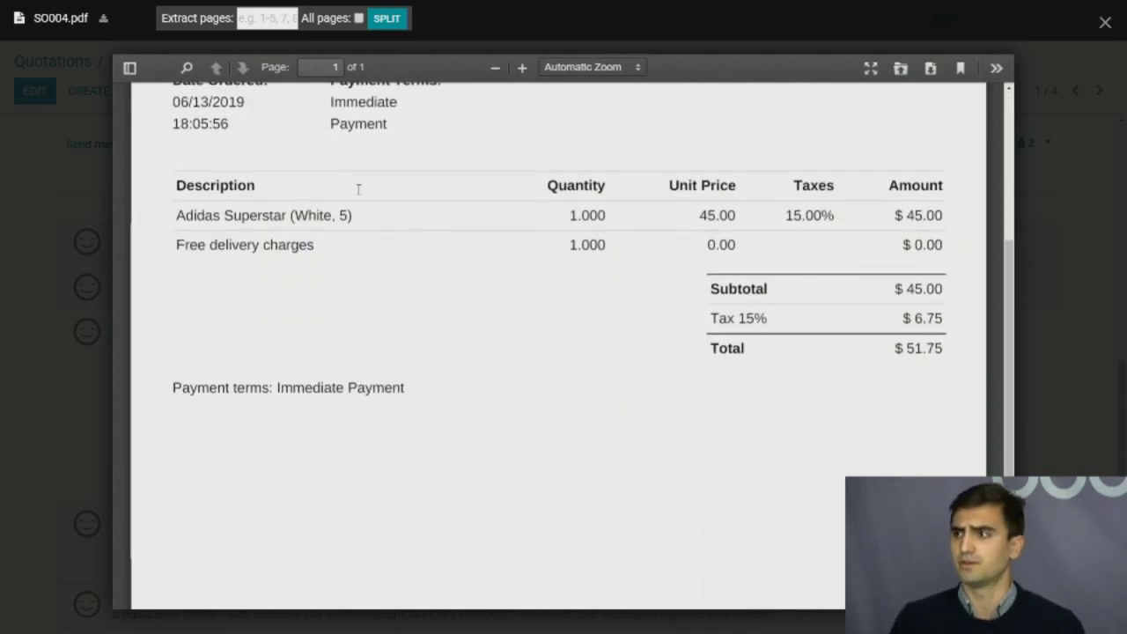
{"action": "scroll", "coordinate": [450, 266], "scroll_direction": "up", "scroll_amount": 4}
{"action": "scroll", "coordinate": [450, 267], "scroll_direction": "up", "scroll_amount": 1}
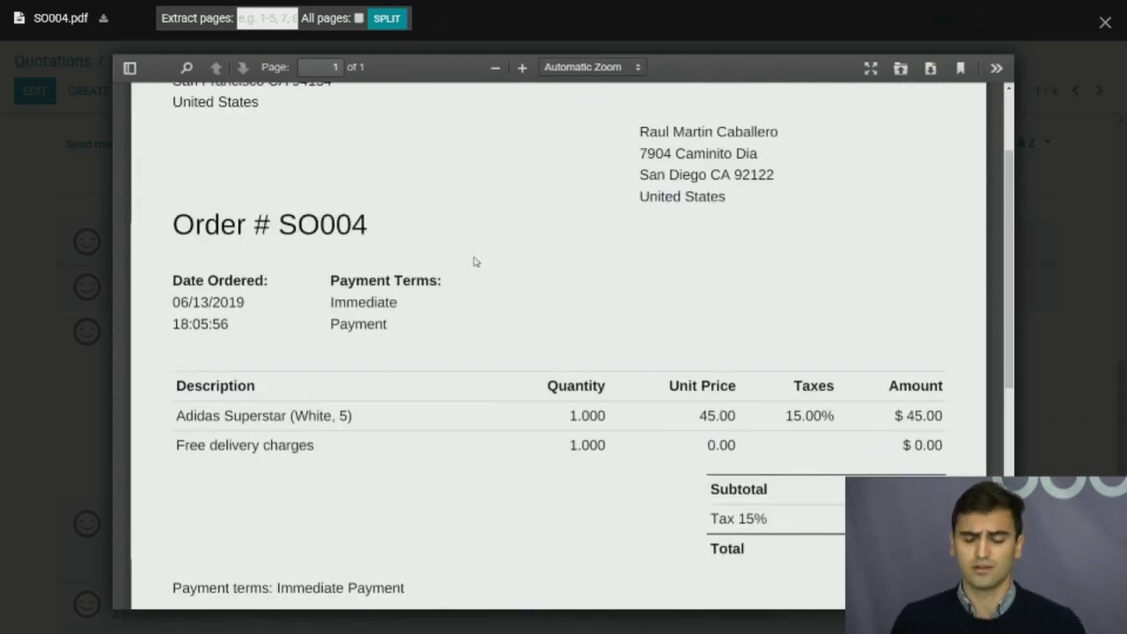
{"action": "scroll", "coordinate": [827, 189], "scroll_direction": "up", "scroll_amount": 2}
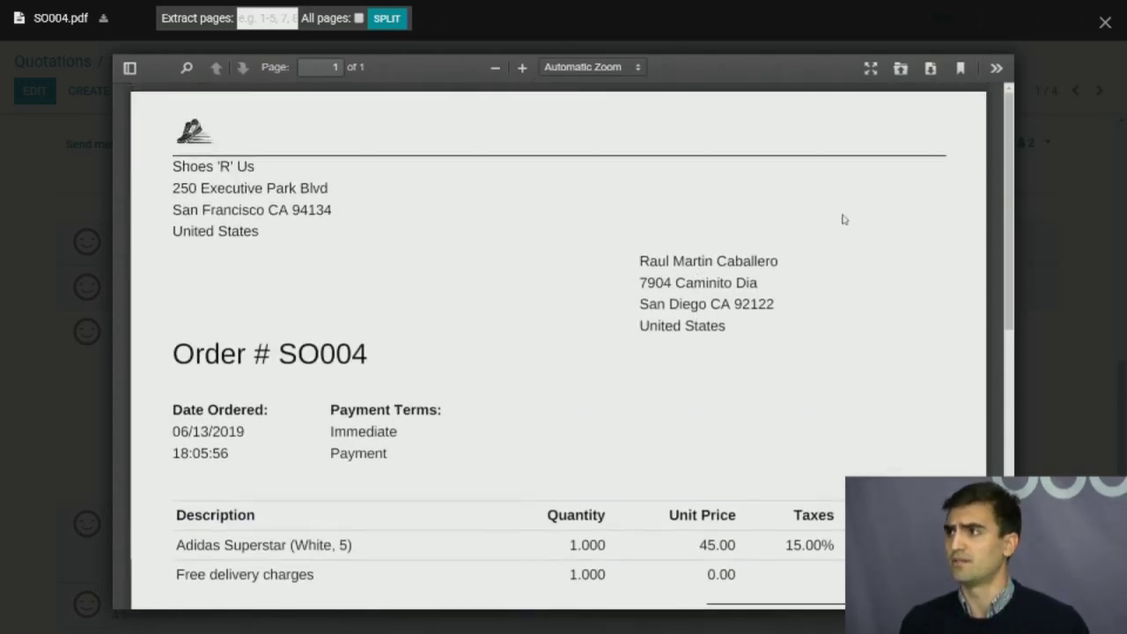
{"action": "left_click", "coordinate": [1050, 235]}
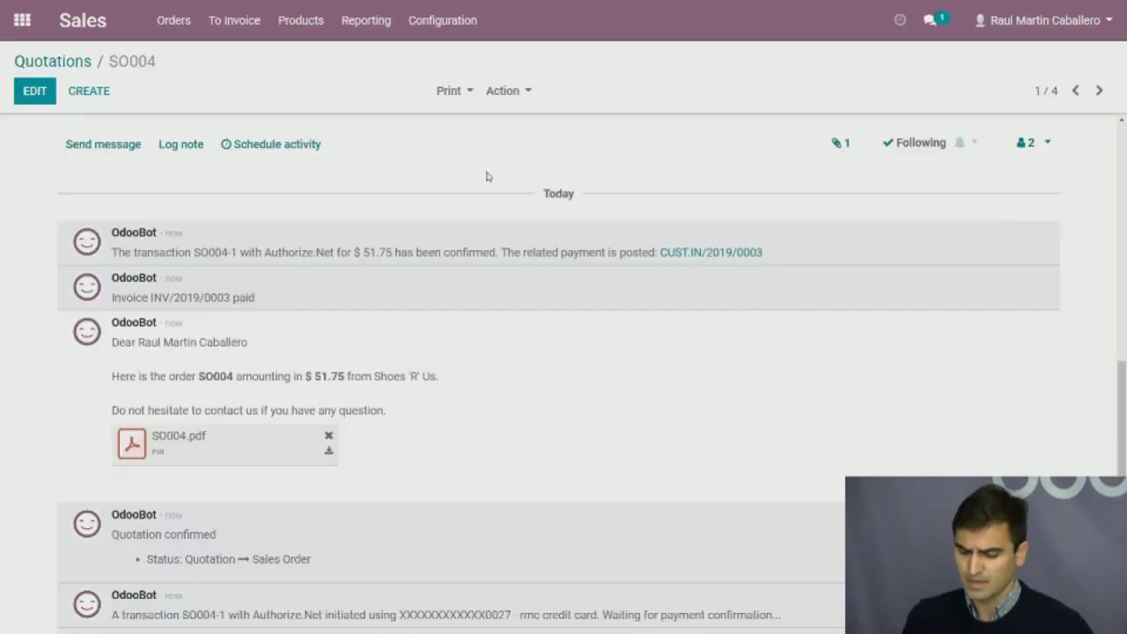
{"action": "scroll", "coordinate": [385, 279], "scroll_direction": "up", "scroll_amount": 7}
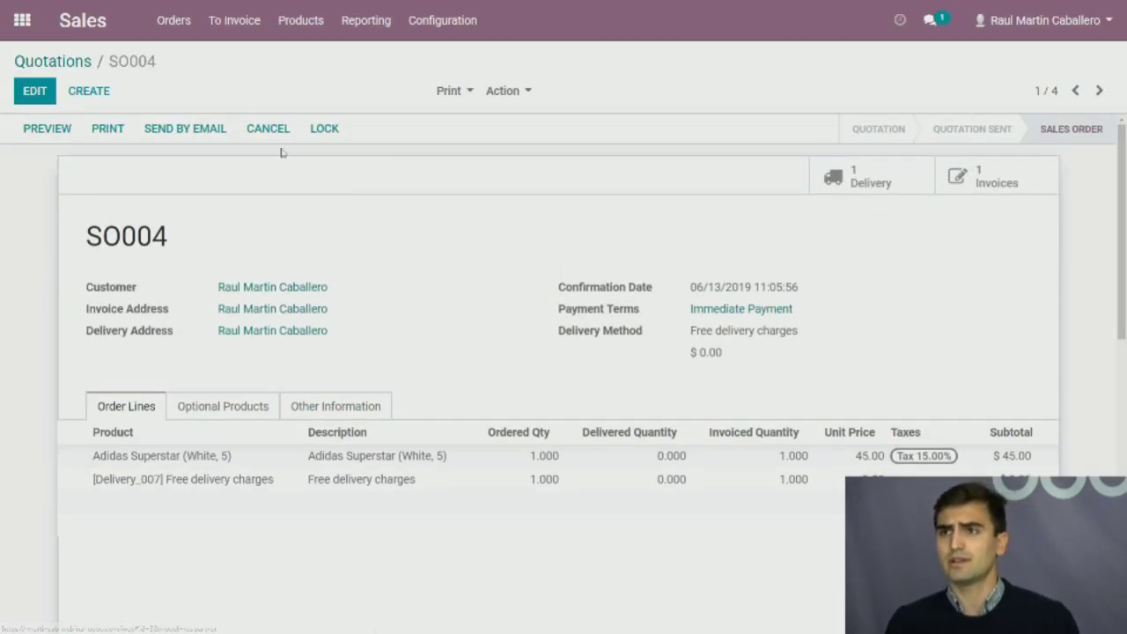
Switch to the Inventory app and open the Adidas Superstar product from the product list
{"action": "left_click", "coordinate": [21, 19]}
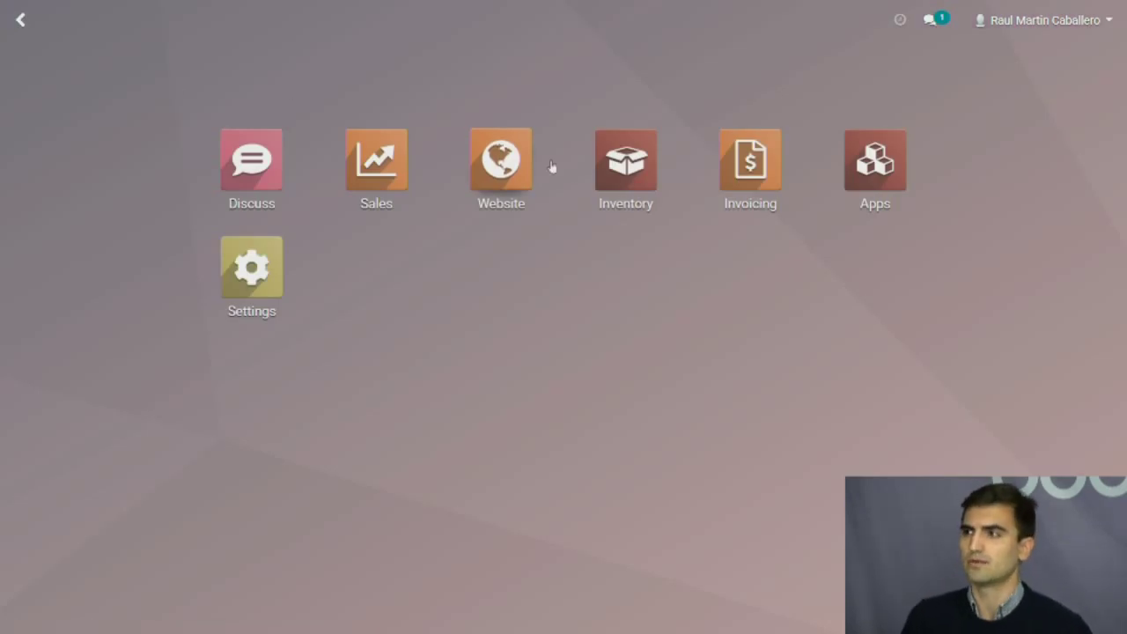
{"action": "left_click", "coordinate": [609, 182]}
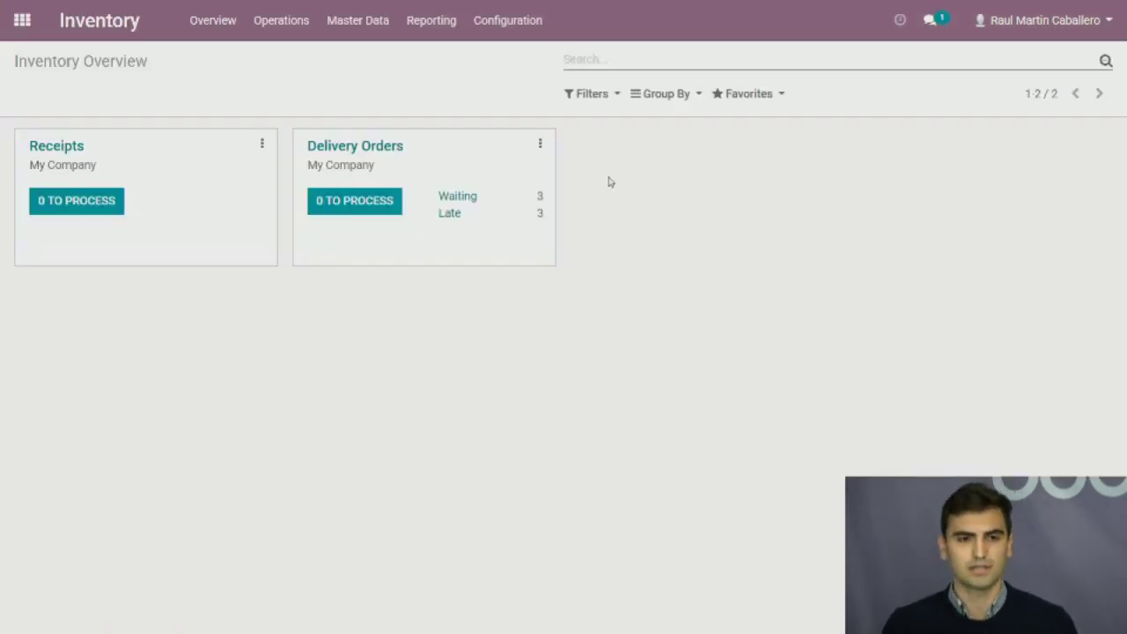
{"action": "left_click", "coordinate": [355, 28]}
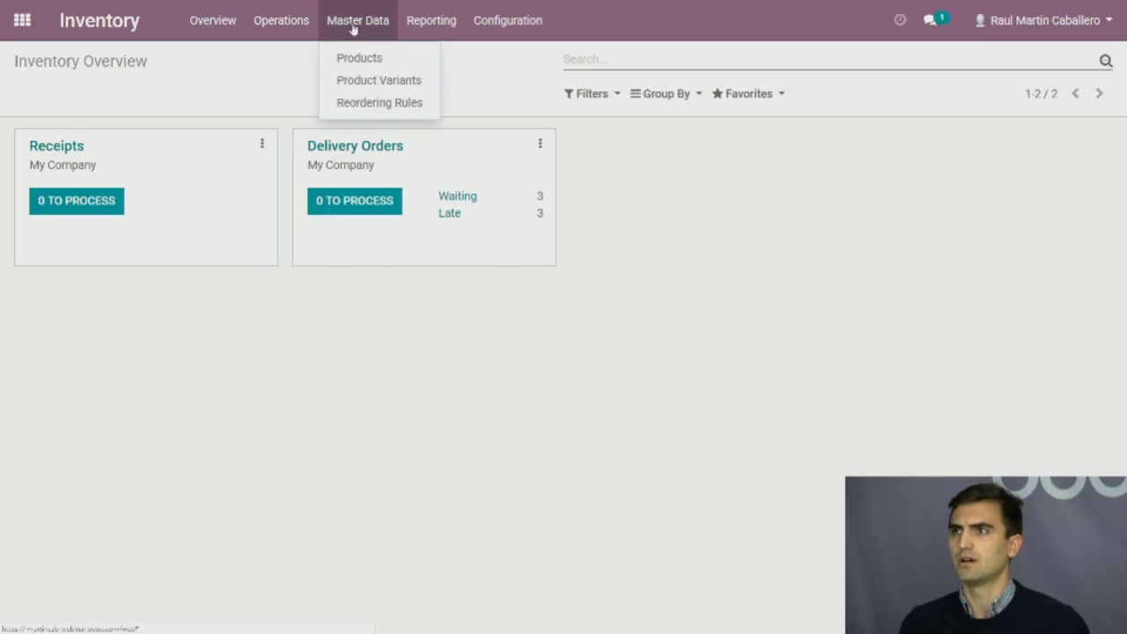
{"action": "left_click", "coordinate": [379, 64]}
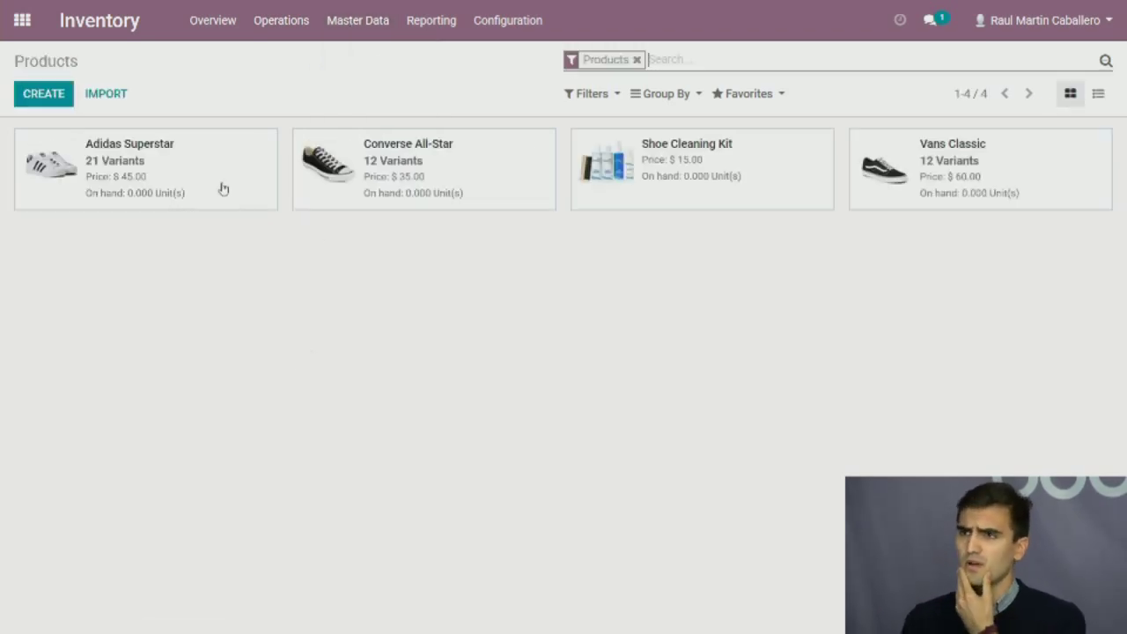
{"action": "left_click", "coordinate": [218, 191]}
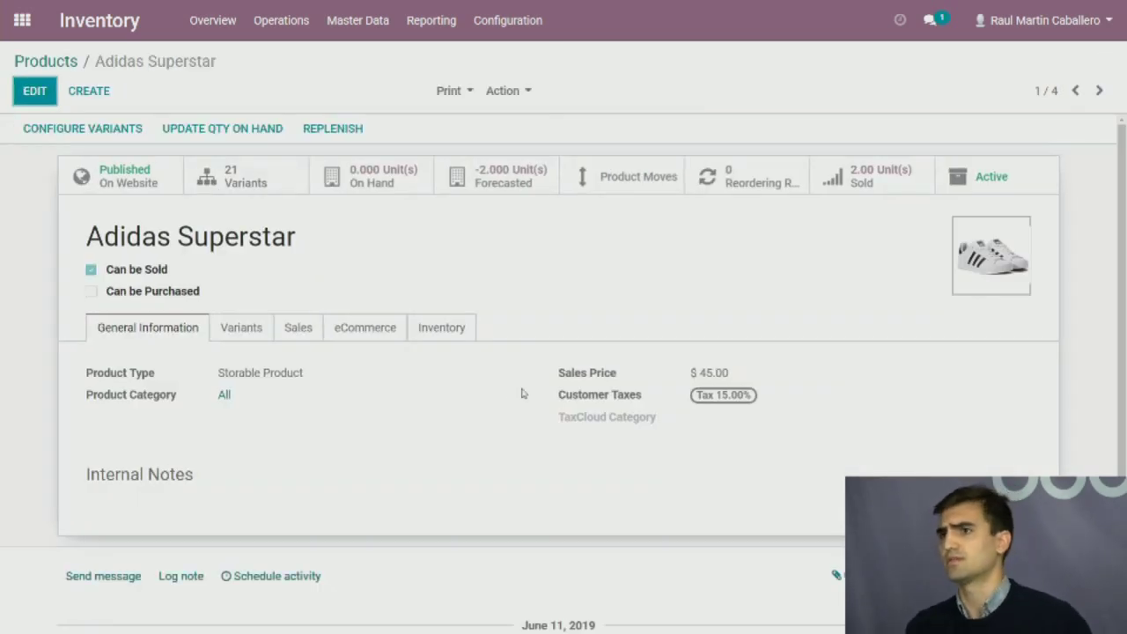
Edit the Adidas Superstar's eCommerce settings and assign a new shop category Adidas under a new parent category Shoes
{"action": "left_click", "coordinate": [351, 340]}
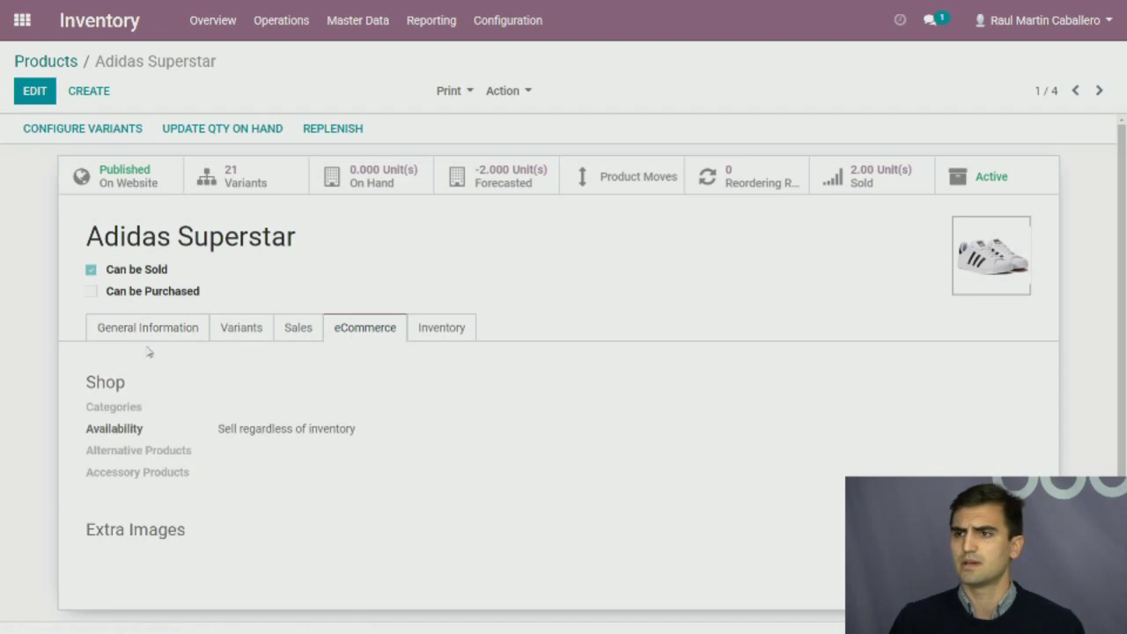
{"action": "left_click", "coordinate": [49, 98]}
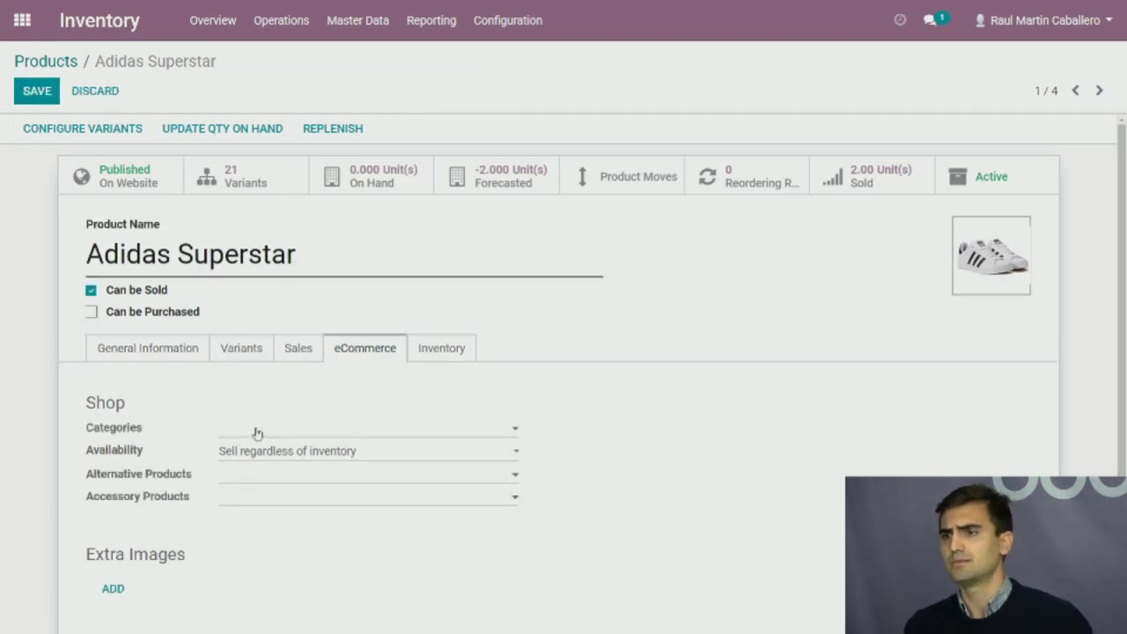
{"action": "left_click", "coordinate": [256, 430]}
{"action": "left_click", "coordinate": [272, 453]}
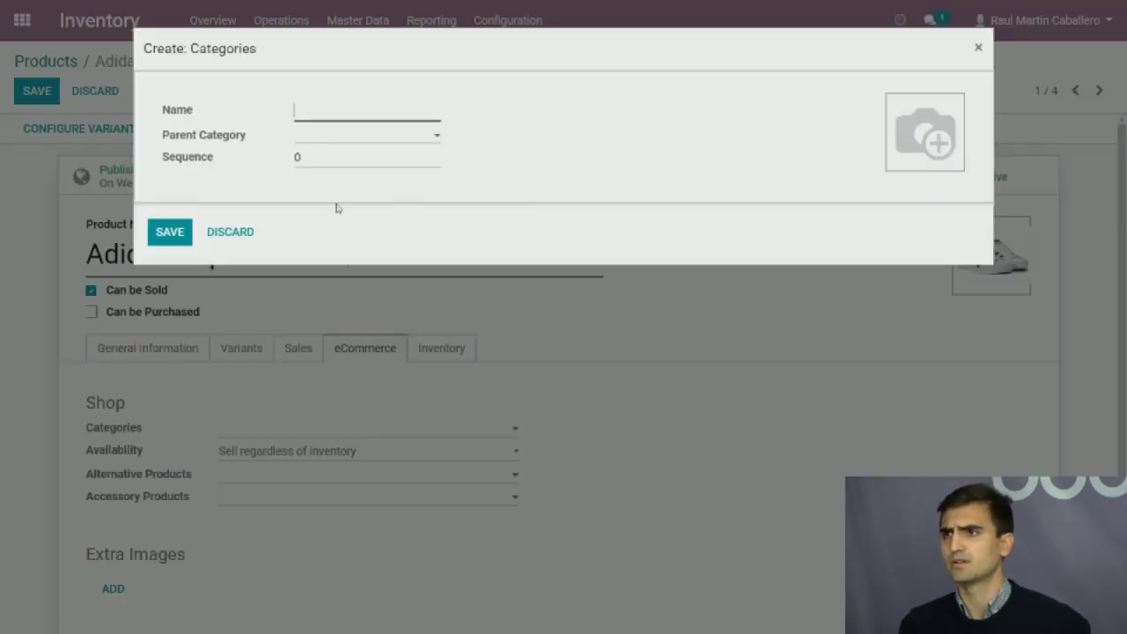
{"action": "type", "text": "Ad"}
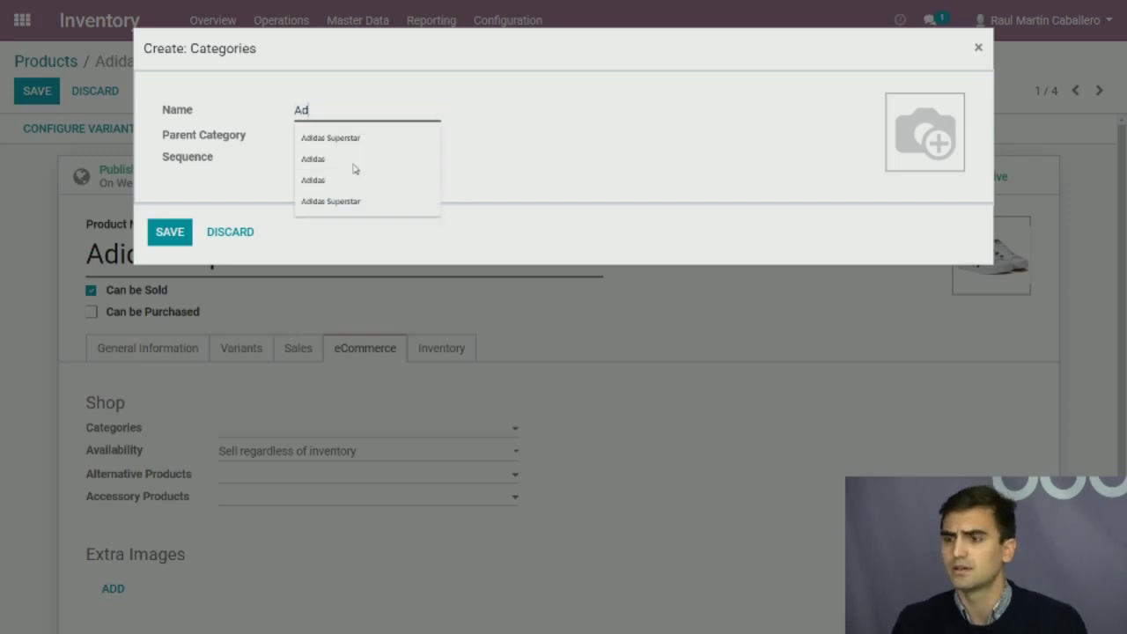
{"action": "type", "text": "idas"}
{"action": "left_click", "coordinate": [516, 159]}
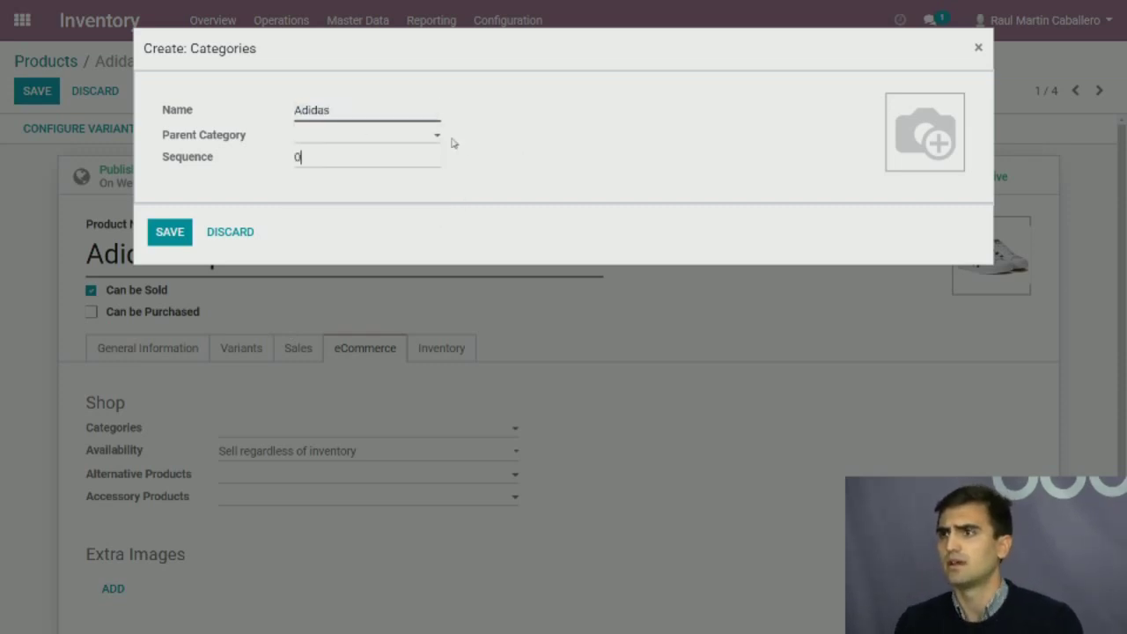
{"action": "left_click", "coordinate": [416, 138]}
{"action": "type", "text": "Shoes"}
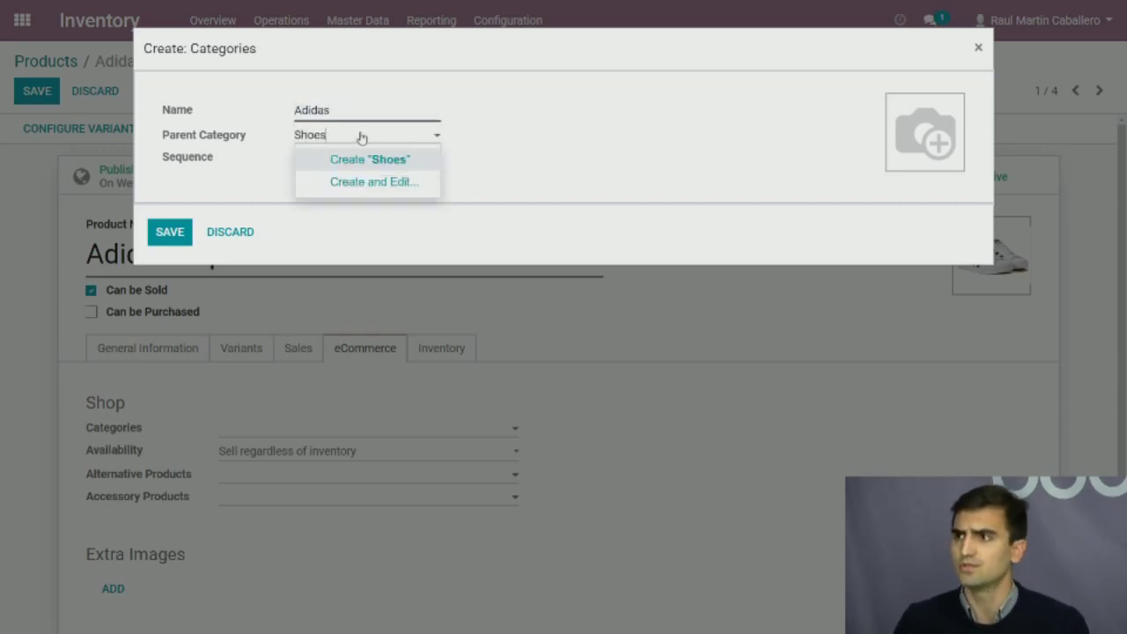
{"action": "left_click", "coordinate": [361, 160]}
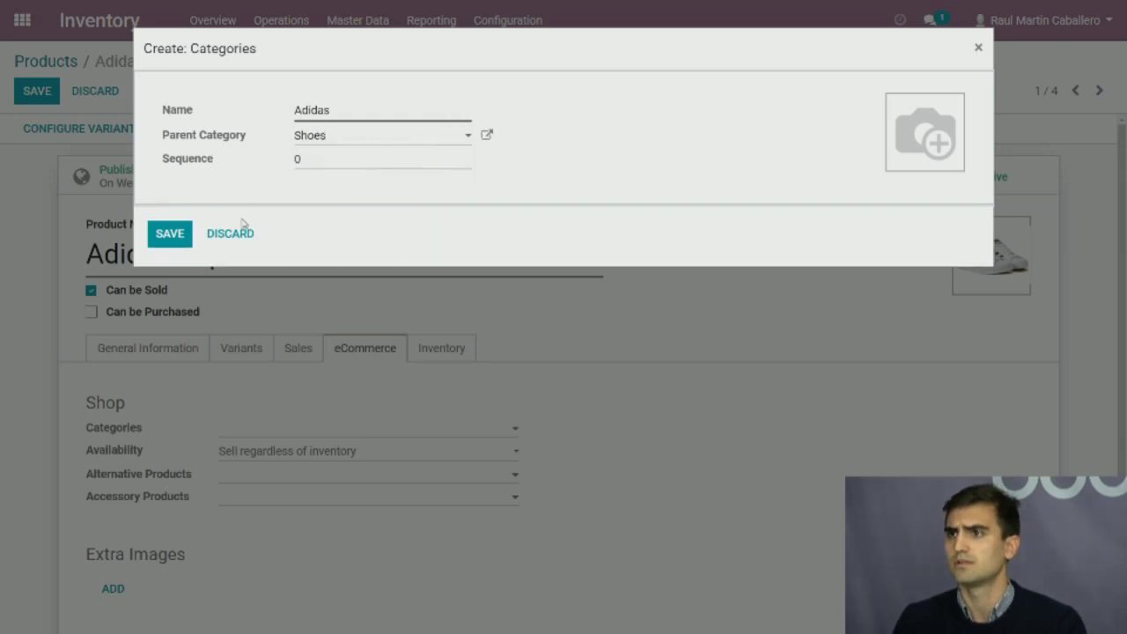
{"action": "left_click", "coordinate": [167, 236]}
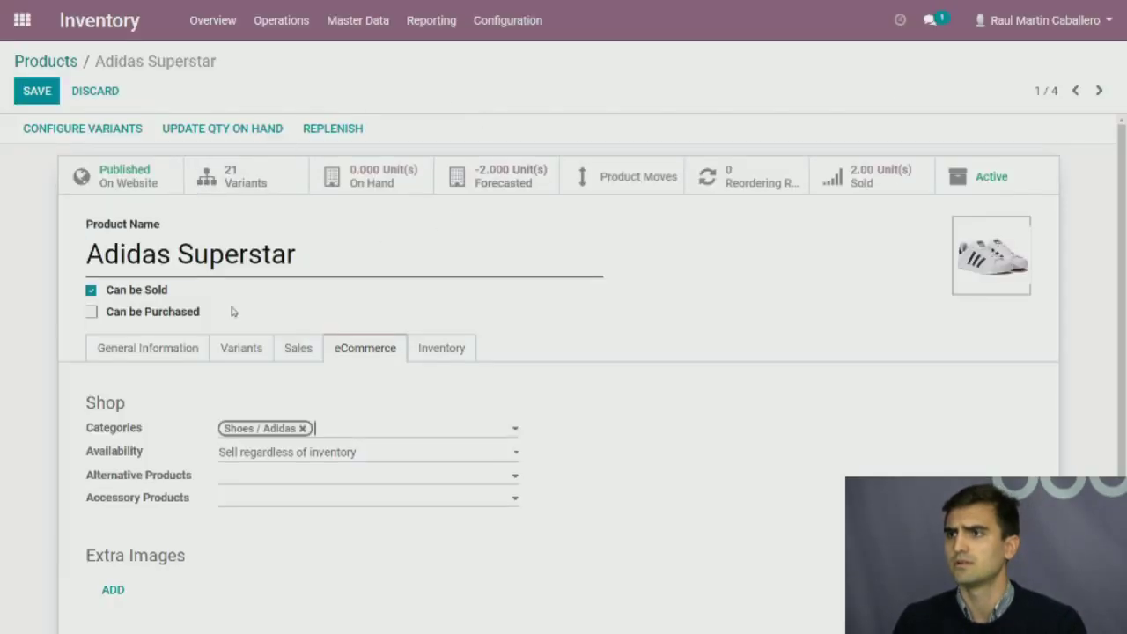
Add Converse All-Star as an alternative product and Shoe Cleaning Kit as an accessory product for the Adidas Superstar
{"action": "left_click", "coordinate": [307, 476]}
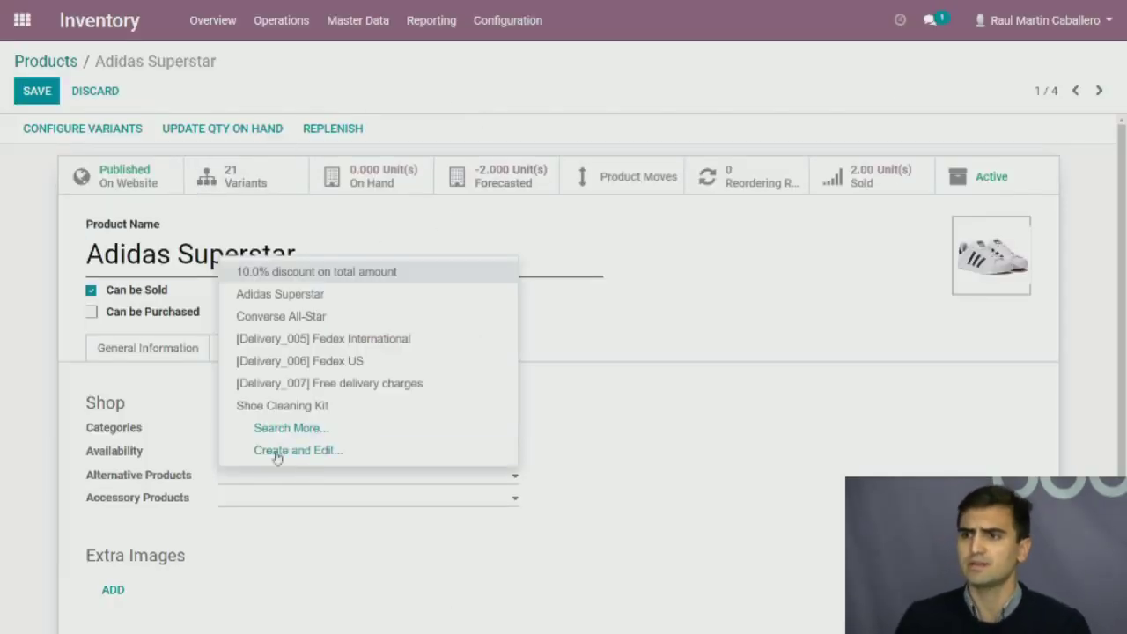
{"action": "left_click", "coordinate": [328, 327]}
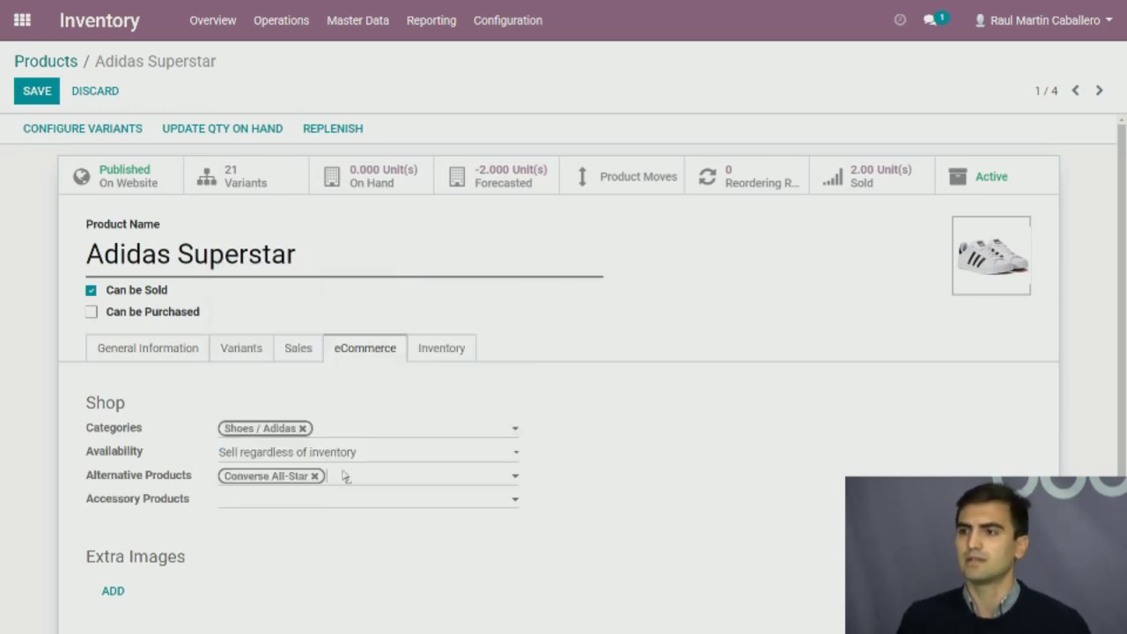
{"action": "left_click", "coordinate": [300, 505]}
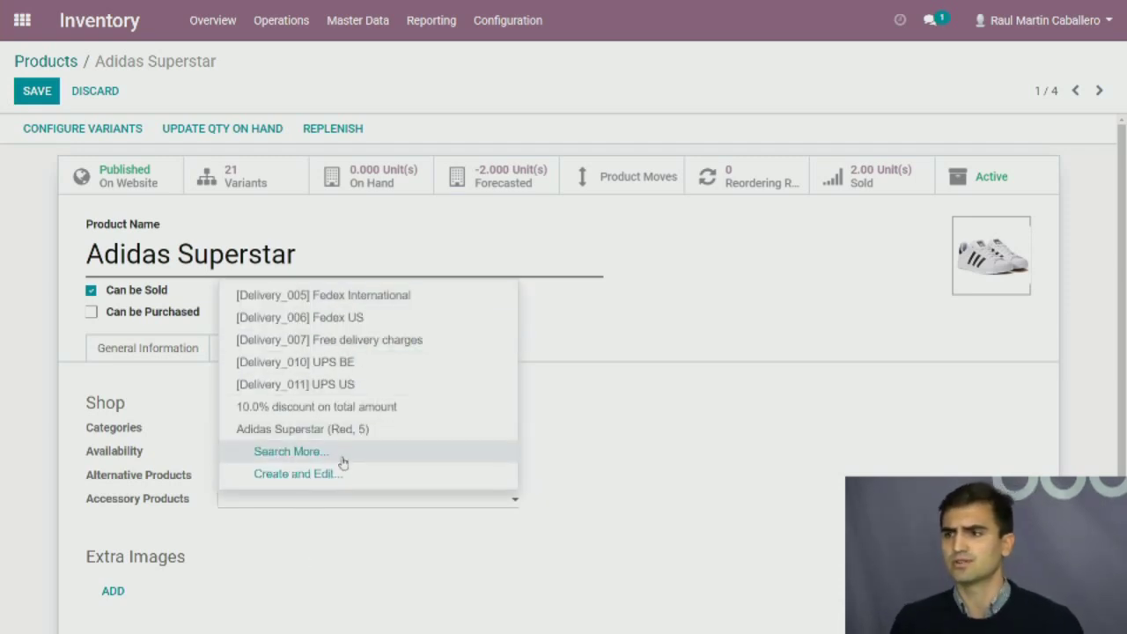
{"action": "left_click", "coordinate": [303, 523]}
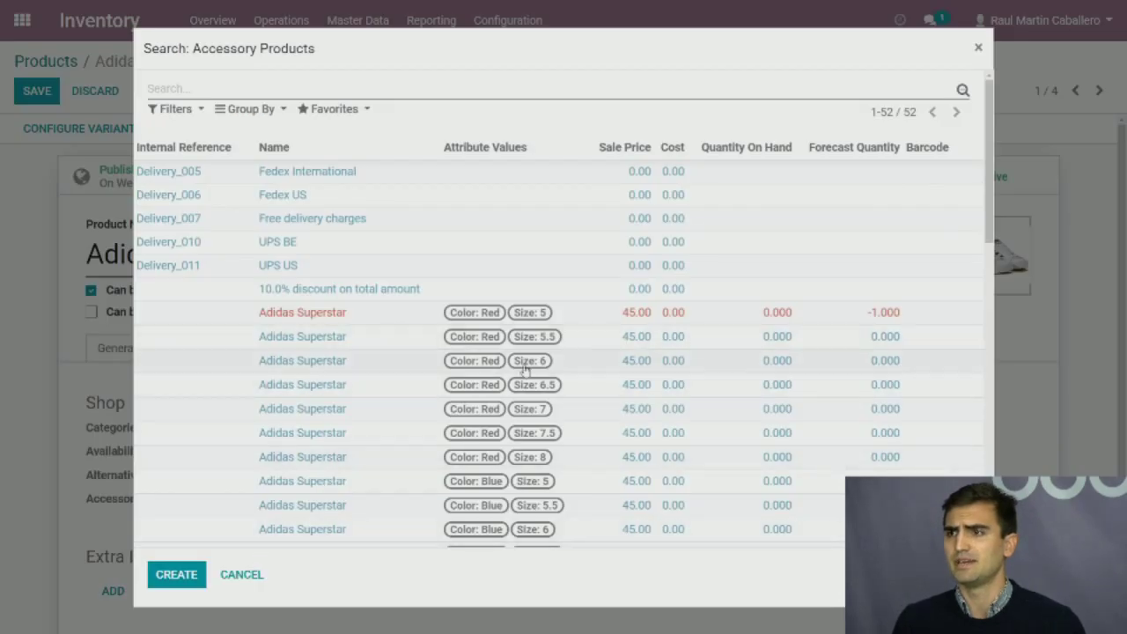
{"action": "scroll", "coordinate": [395, 385], "scroll_direction": "down", "scroll_amount": 5}
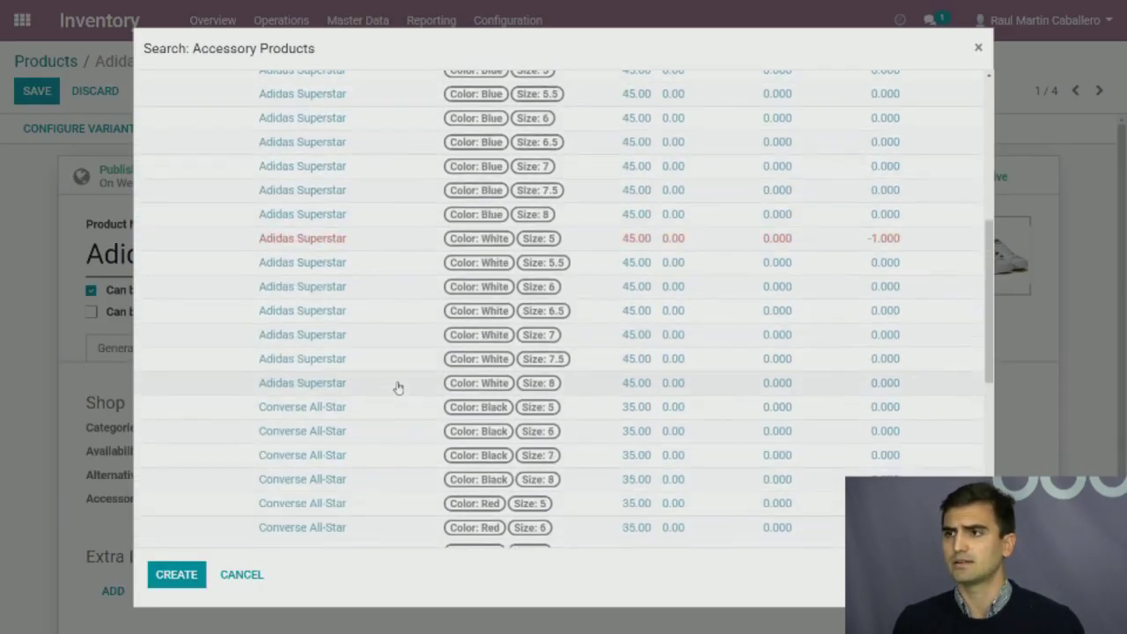
{"action": "scroll", "coordinate": [397, 388], "scroll_direction": "down", "scroll_amount": 4}
{"action": "left_click", "coordinate": [362, 351]}
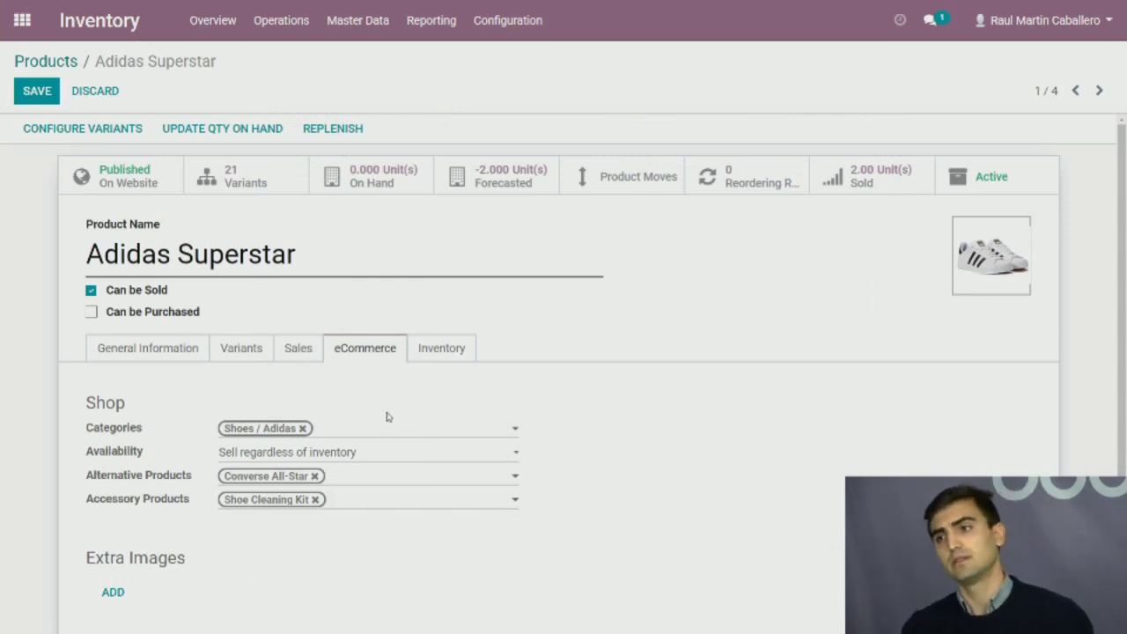
Save the Adidas Superstar product with its new shop category, alternative product and accessory product
{"action": "scroll", "coordinate": [414, 419], "scroll_direction": "down", "scroll_amount": 2}
{"action": "scroll", "coordinate": [419, 405], "scroll_direction": "up", "scroll_amount": 2}
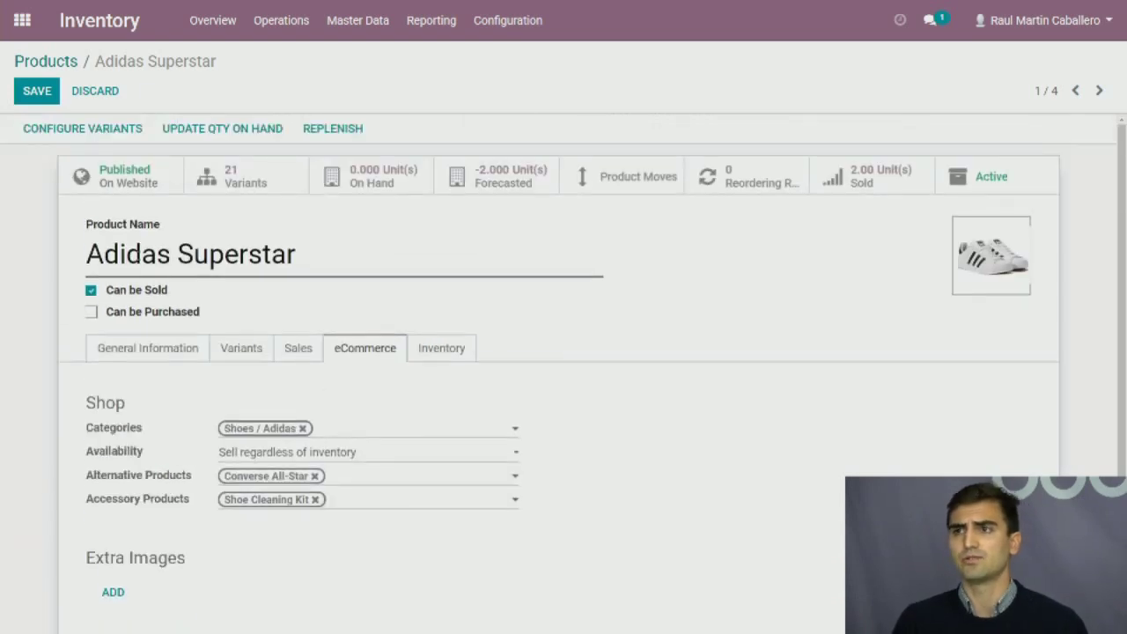
{"action": "left_click", "coordinate": [48, 101]}
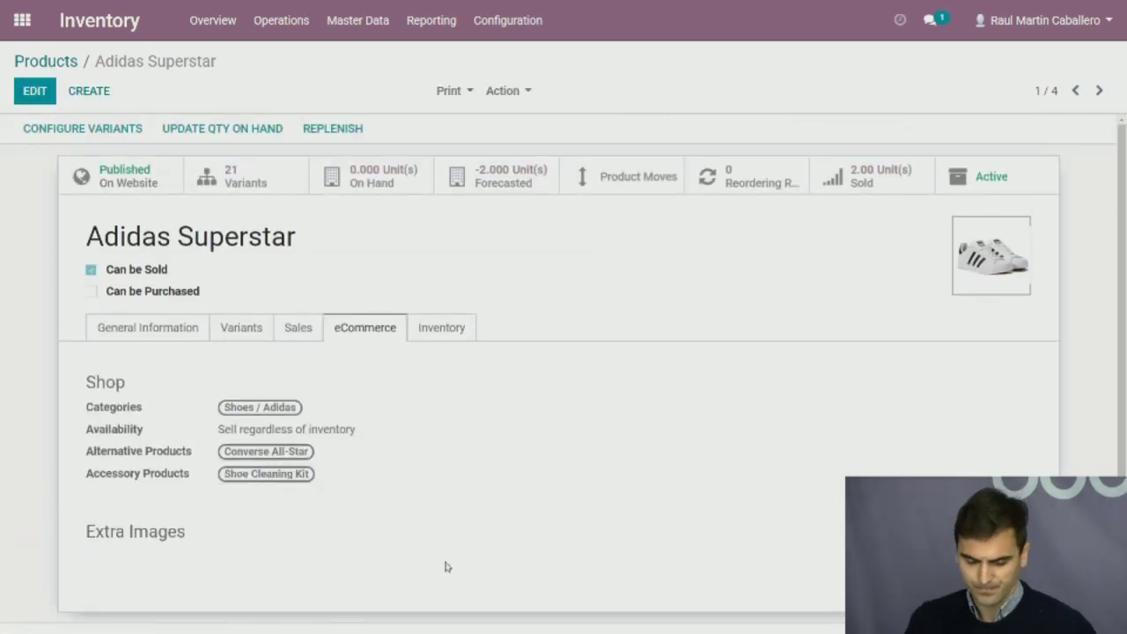
Open the Adidas Superstar page in the website's shop and check its Alternative Products section
{"action": "left_click", "coordinate": [22, 19]}
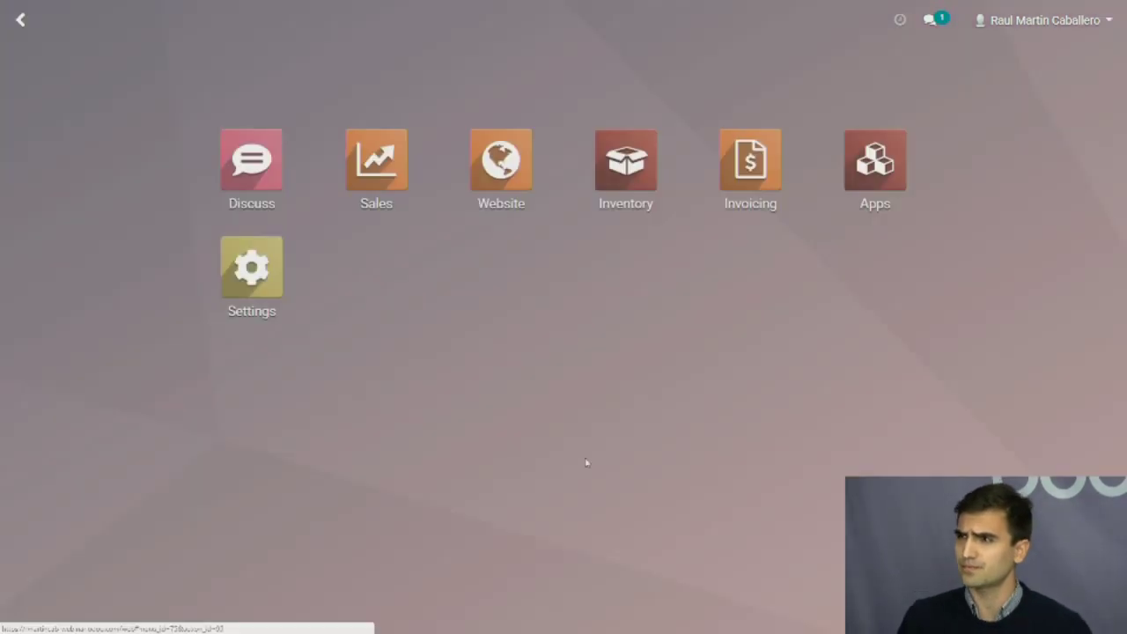
{"action": "key", "text": "Return"}
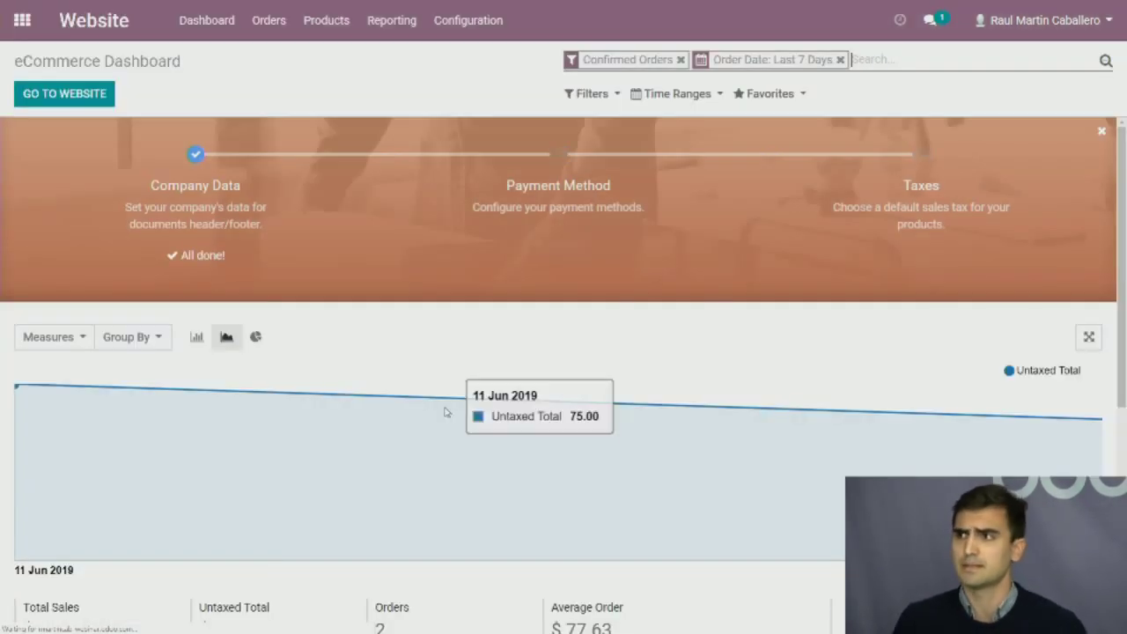
{"action": "left_click", "coordinate": [66, 104]}
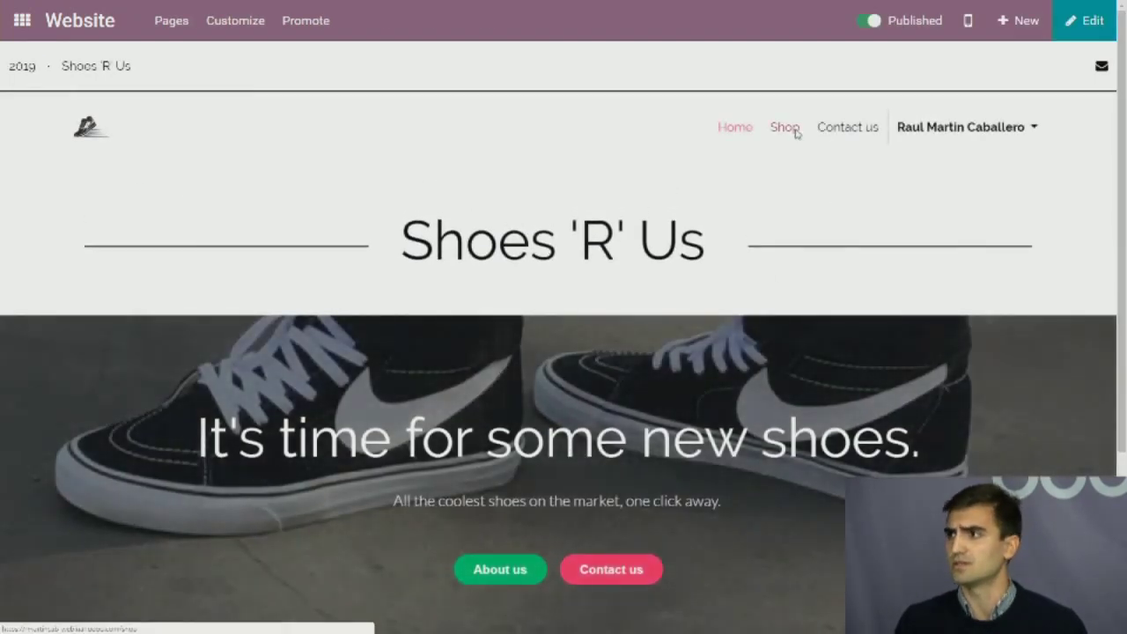
{"action": "left_click", "coordinate": [786, 128]}
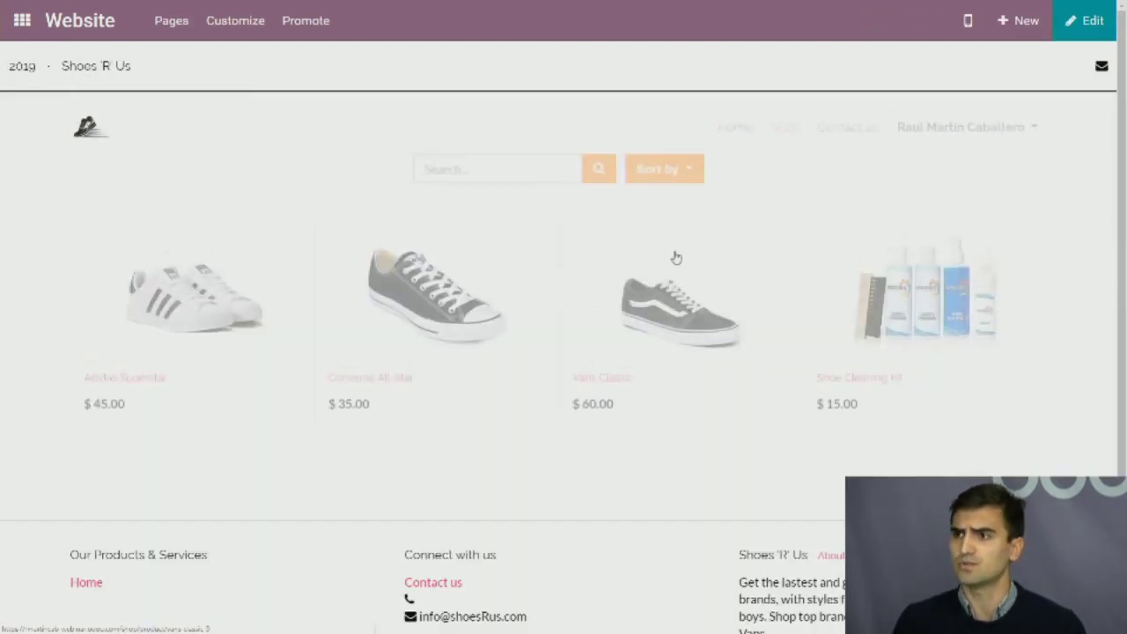
{"action": "left_click", "coordinate": [201, 329]}
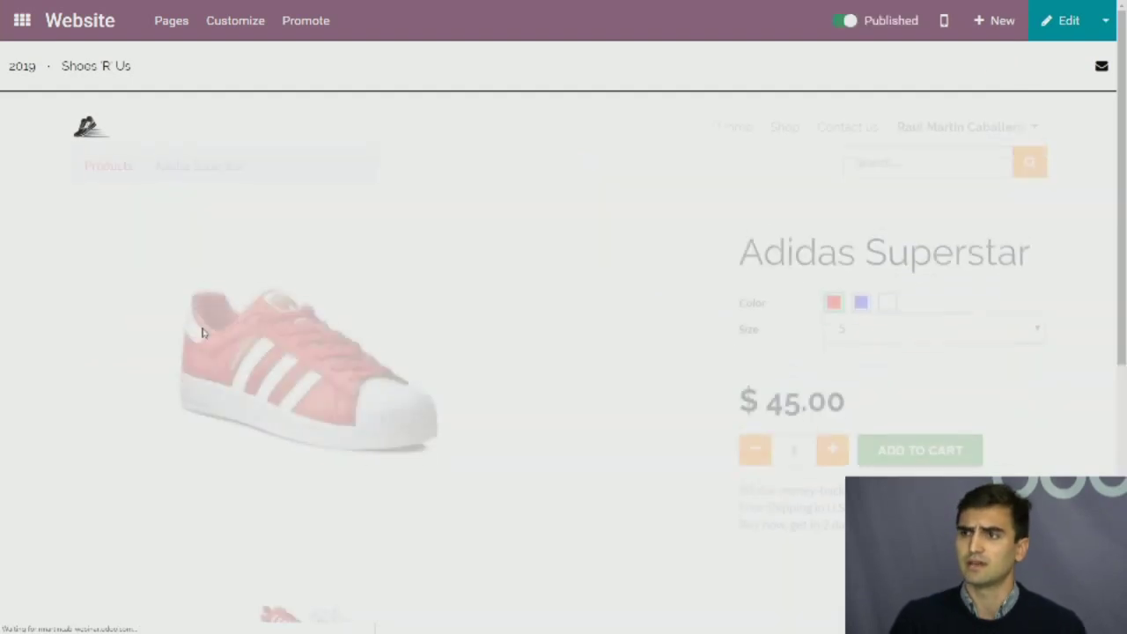
{"action": "scroll", "coordinate": [384, 413], "scroll_direction": "down", "scroll_amount": 2}
{"action": "scroll", "coordinate": [384, 413], "scroll_direction": "down", "scroll_amount": 2}
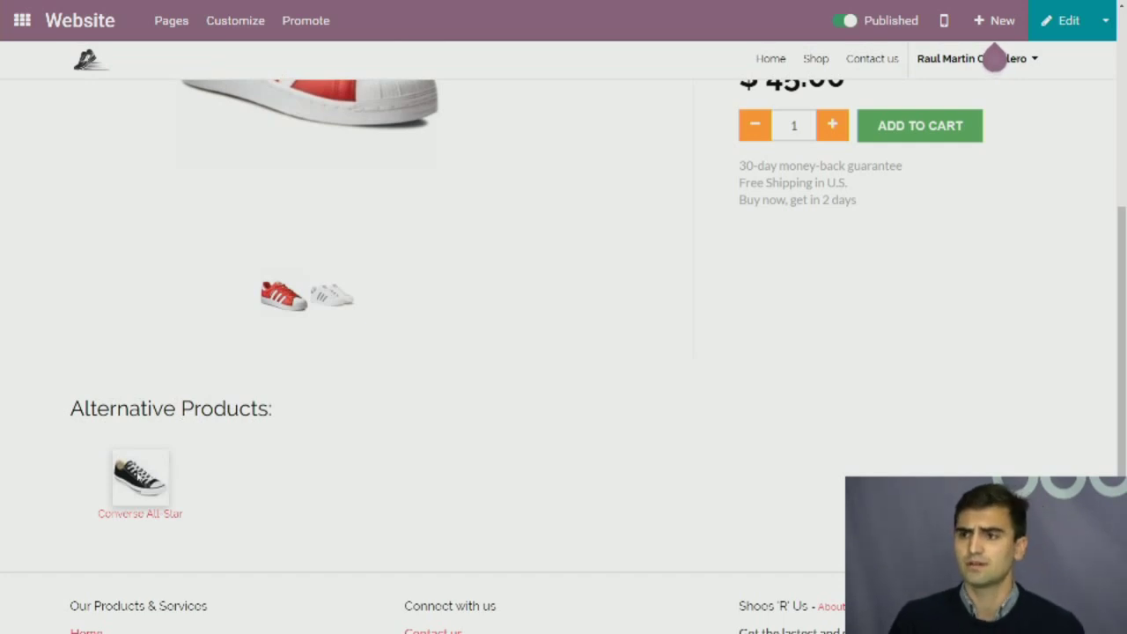
Add one Converse All-Star (Black, 5) from the alternative products to the cart and process checkout up to the Confirm Order stage
{"action": "left_click", "coordinate": [150, 514]}
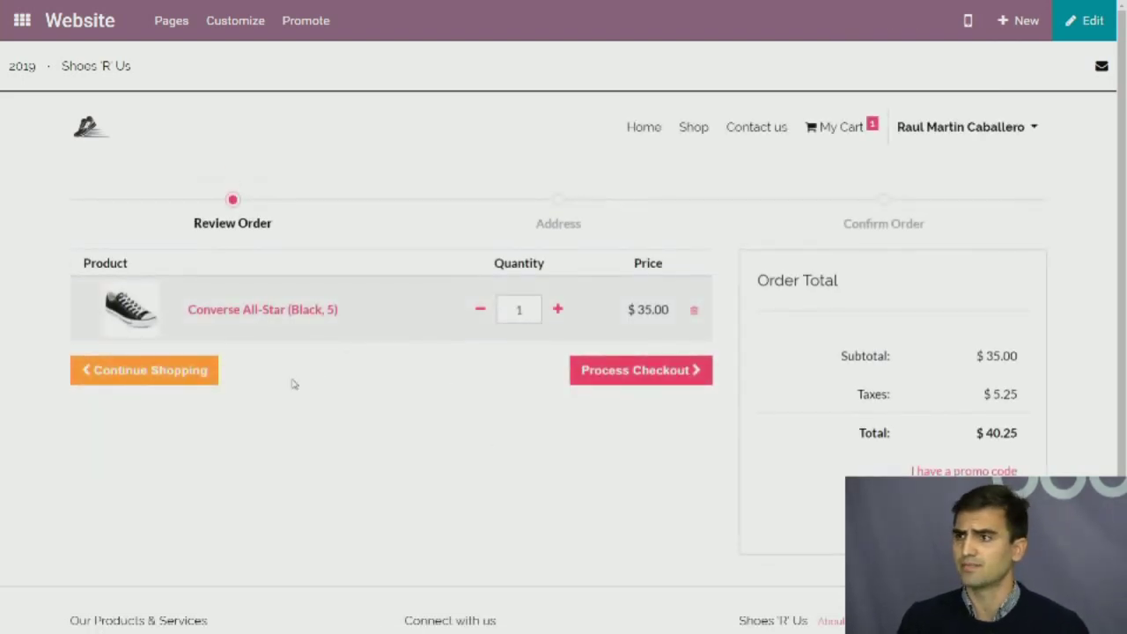
{"action": "scroll", "coordinate": [592, 445], "scroll_direction": "down", "scroll_amount": 2}
{"action": "scroll", "coordinate": [557, 451], "scroll_direction": "up", "scroll_amount": 2}
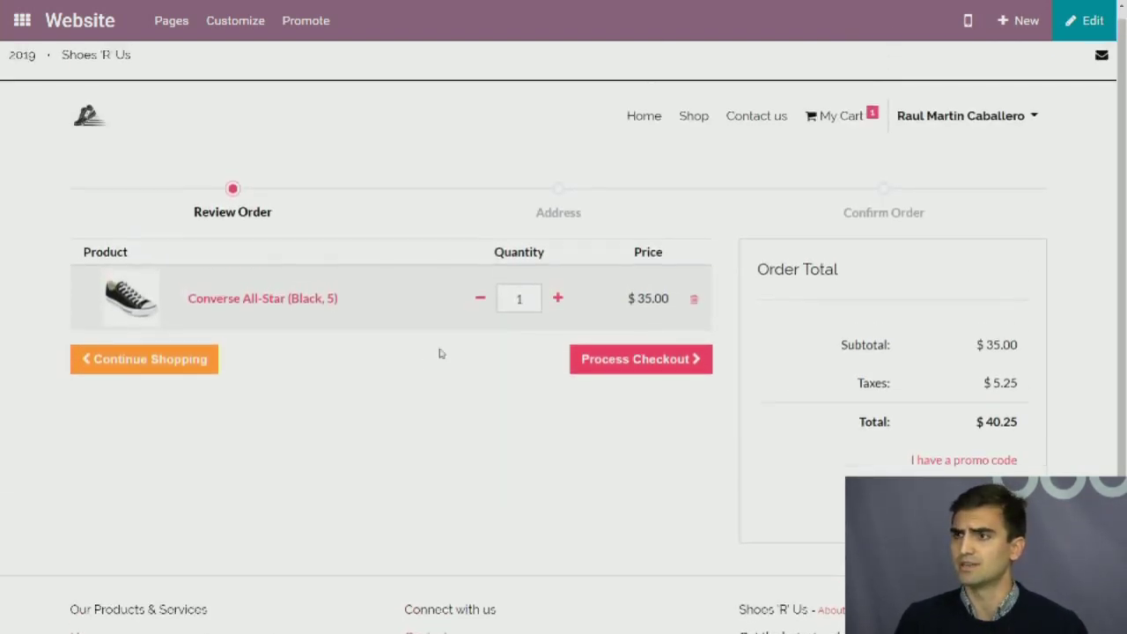
{"action": "left_click", "coordinate": [624, 363]}
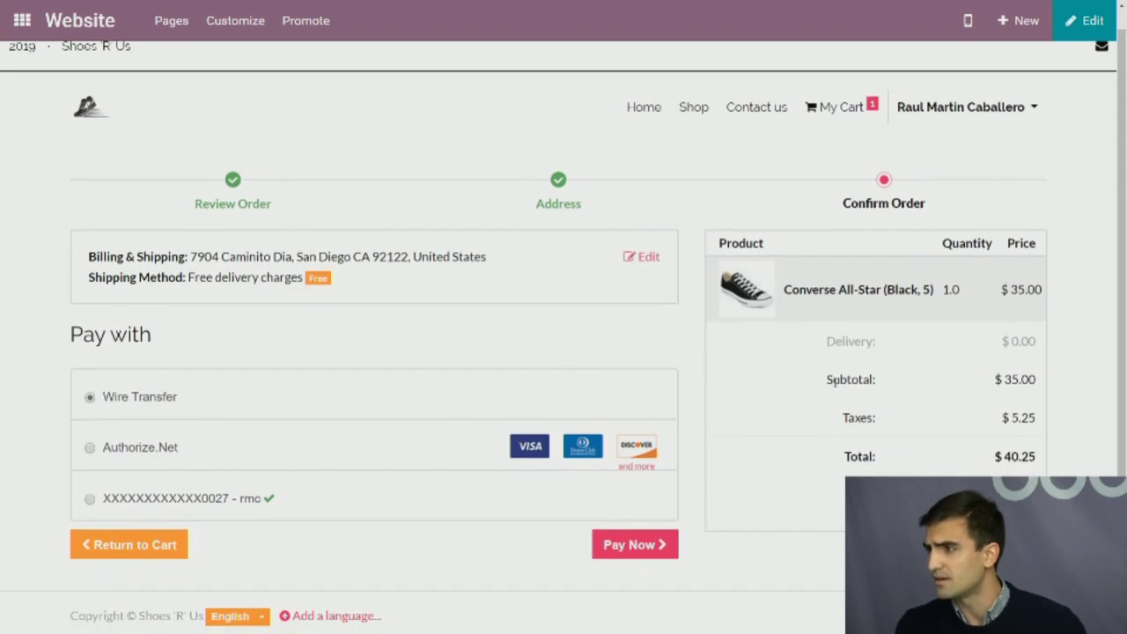
{"action": "scroll", "coordinate": [210, 369], "scroll_direction": "up", "scroll_amount": 1}
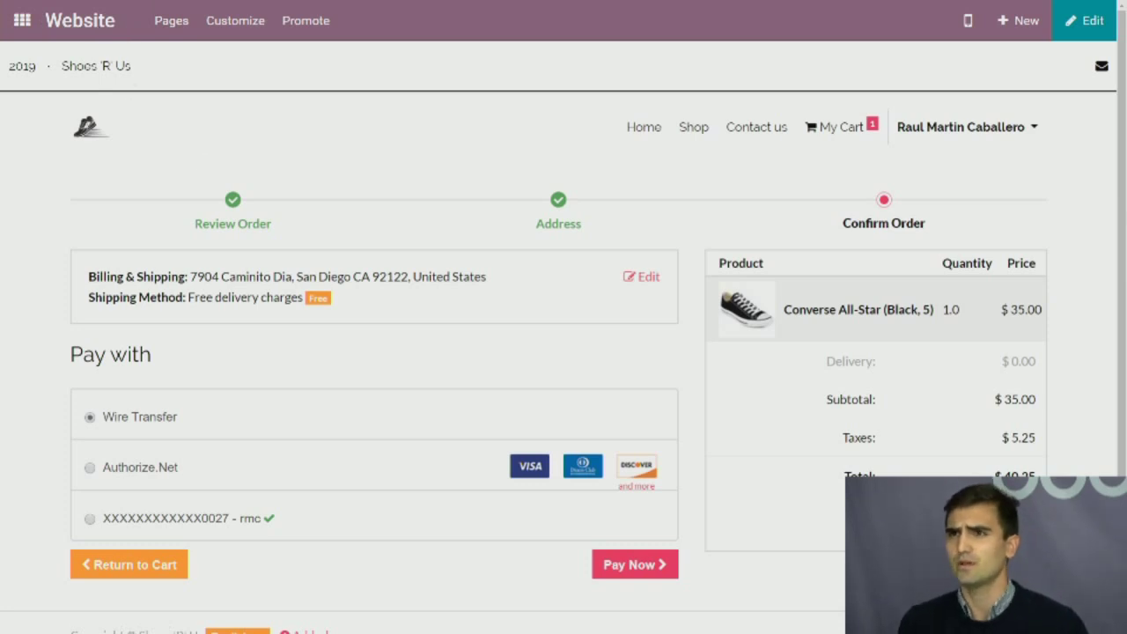
Go to the promotion programs in the Website app's backend and start a new promotion program
{"action": "left_click", "coordinate": [22, 21]}
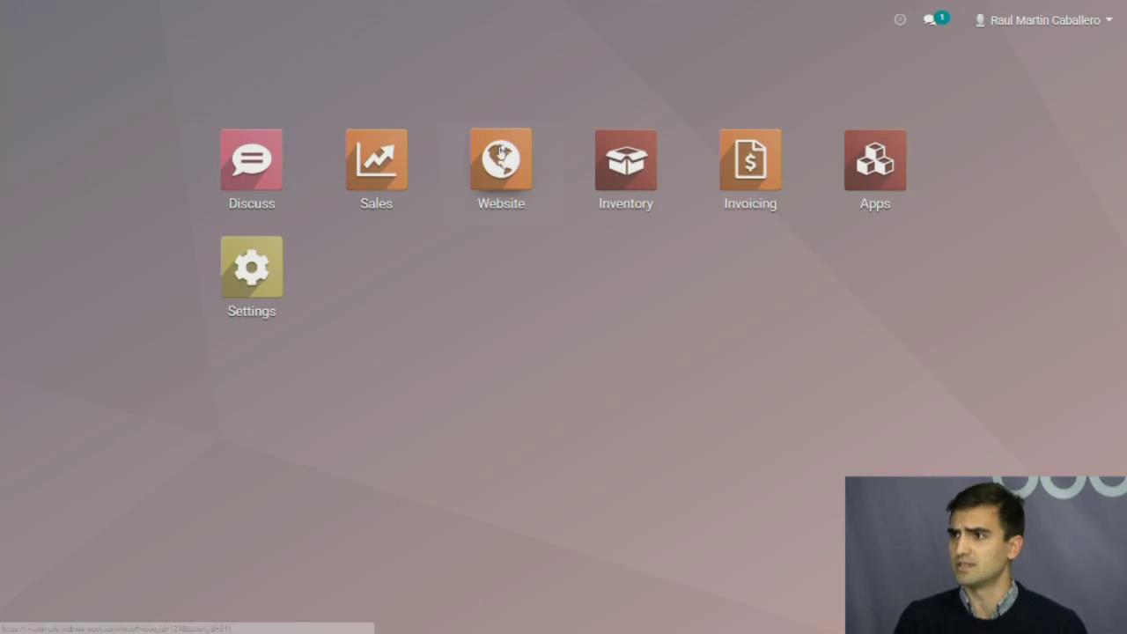
{"action": "left_click", "coordinate": [499, 175]}
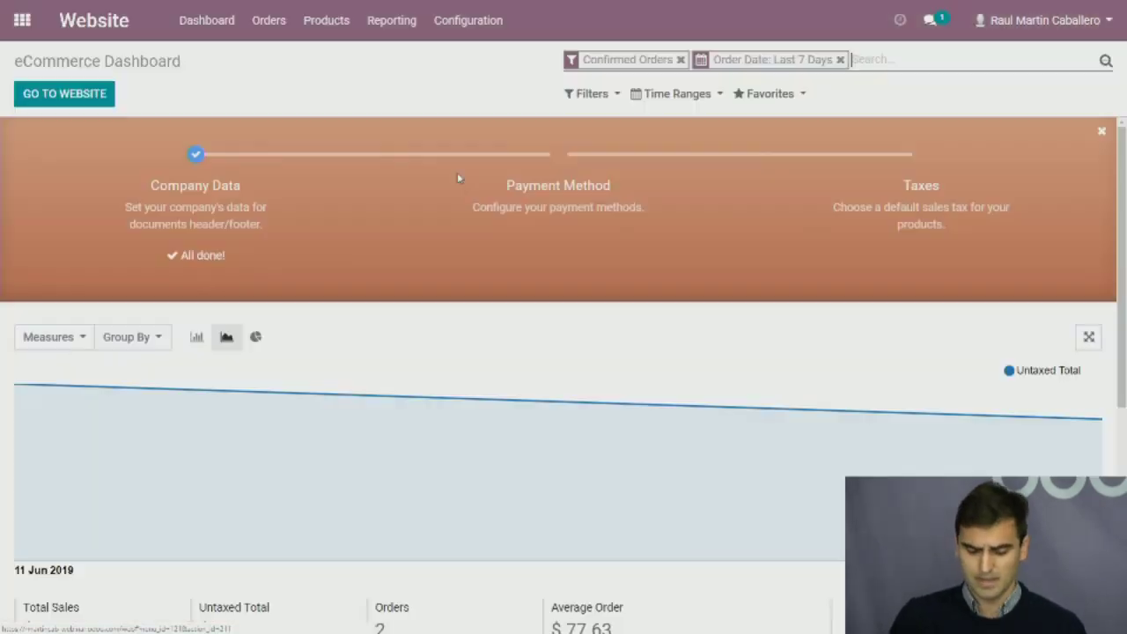
{"action": "left_click", "coordinate": [308, 26]}
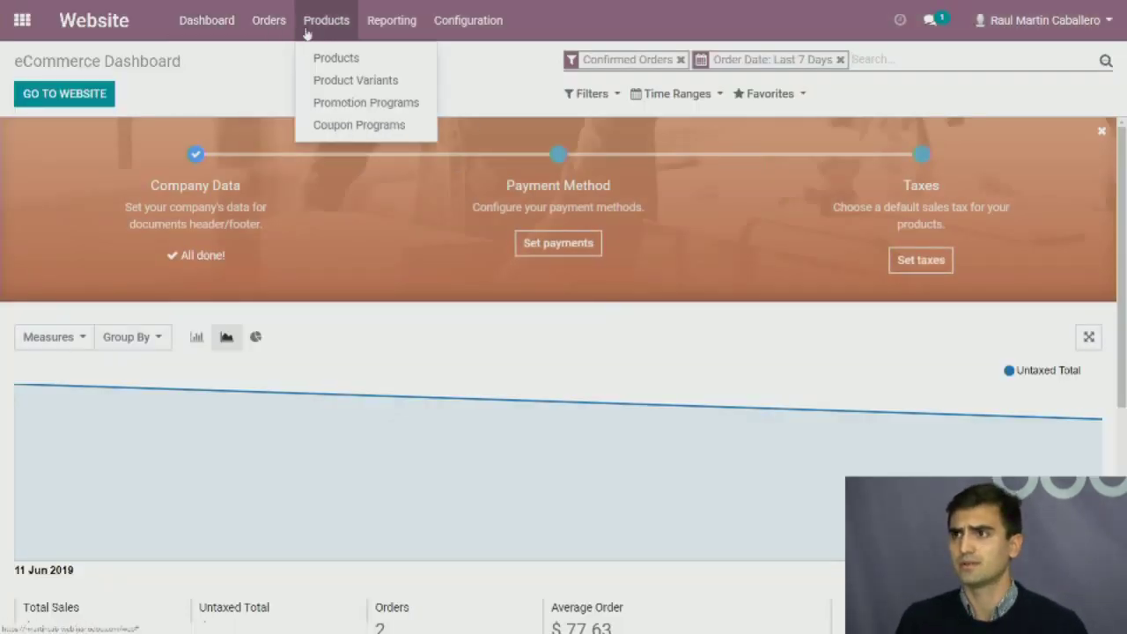
{"action": "left_click", "coordinate": [370, 102]}
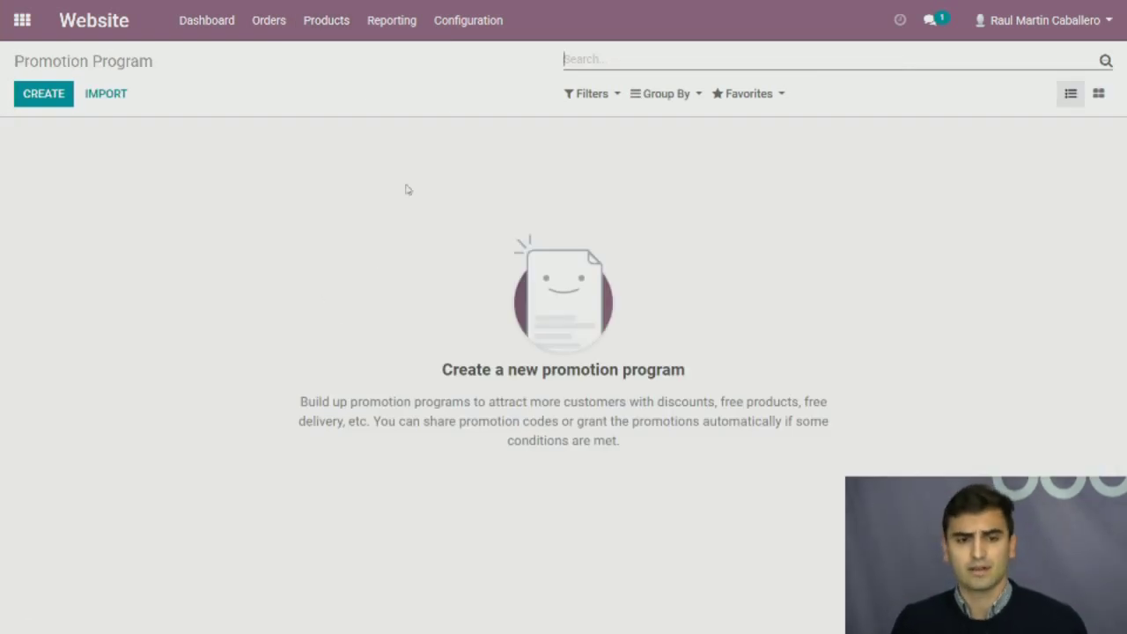
{"action": "left_click", "coordinate": [334, 26]}
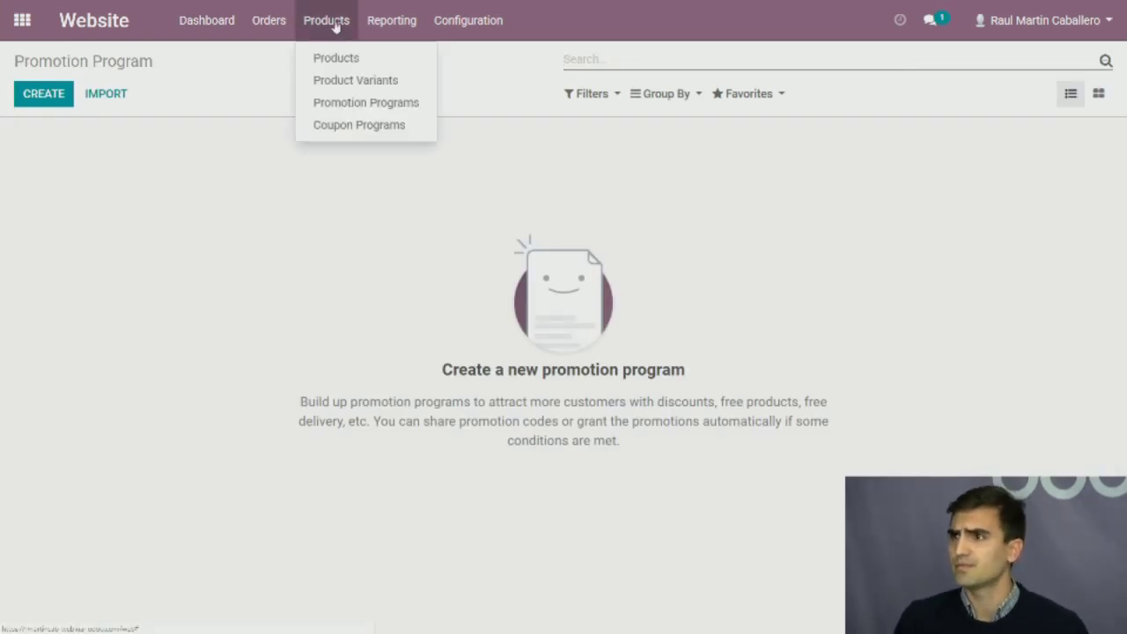
{"action": "left_click", "coordinate": [368, 104]}
{"action": "left_click", "coordinate": [344, 20]}
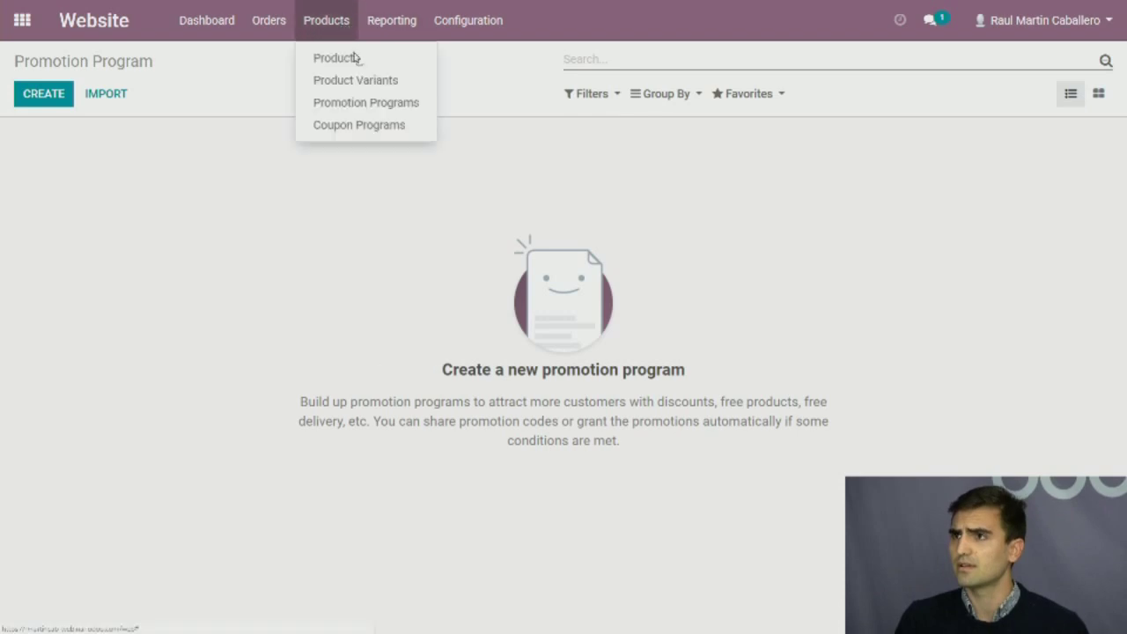
{"action": "left_click", "coordinate": [352, 102]}
{"action": "left_click", "coordinate": [43, 93]}
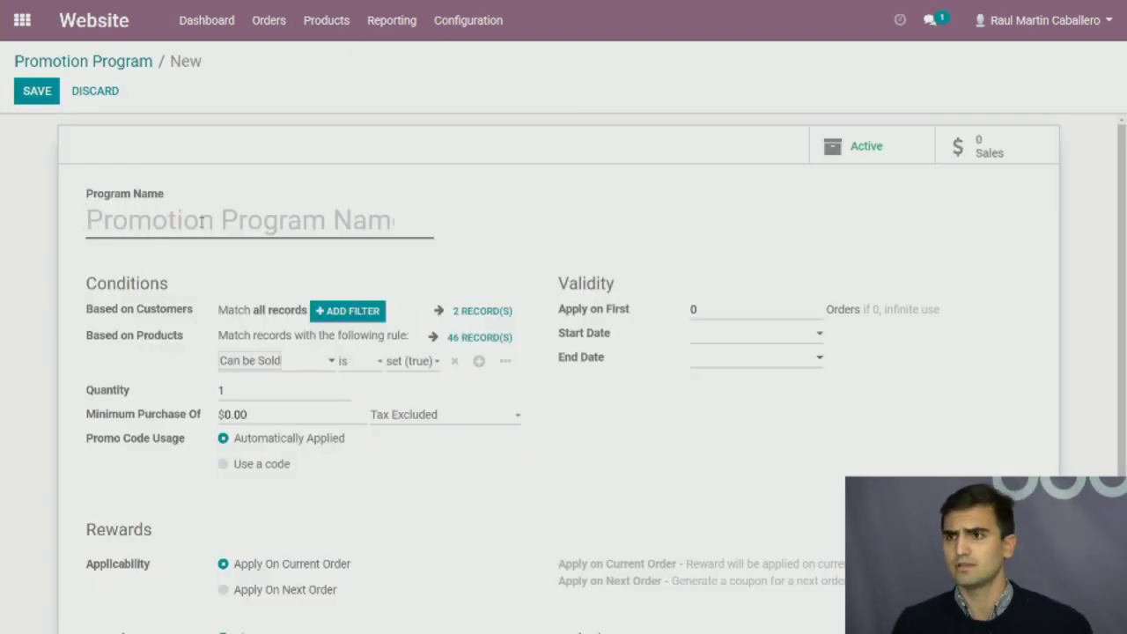
Name the promotion program Odoo 25% Discount and make it require the promotion code ODOO25
{"action": "type", "text": "Odoo 25%"}
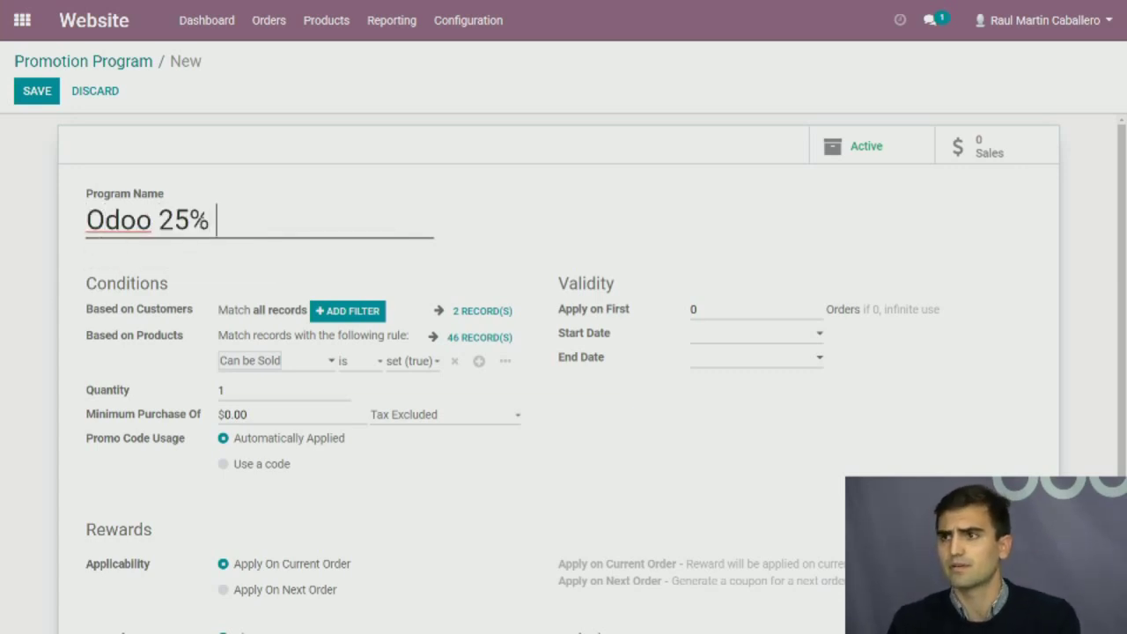
{"action": "type", "text": " Discount"}
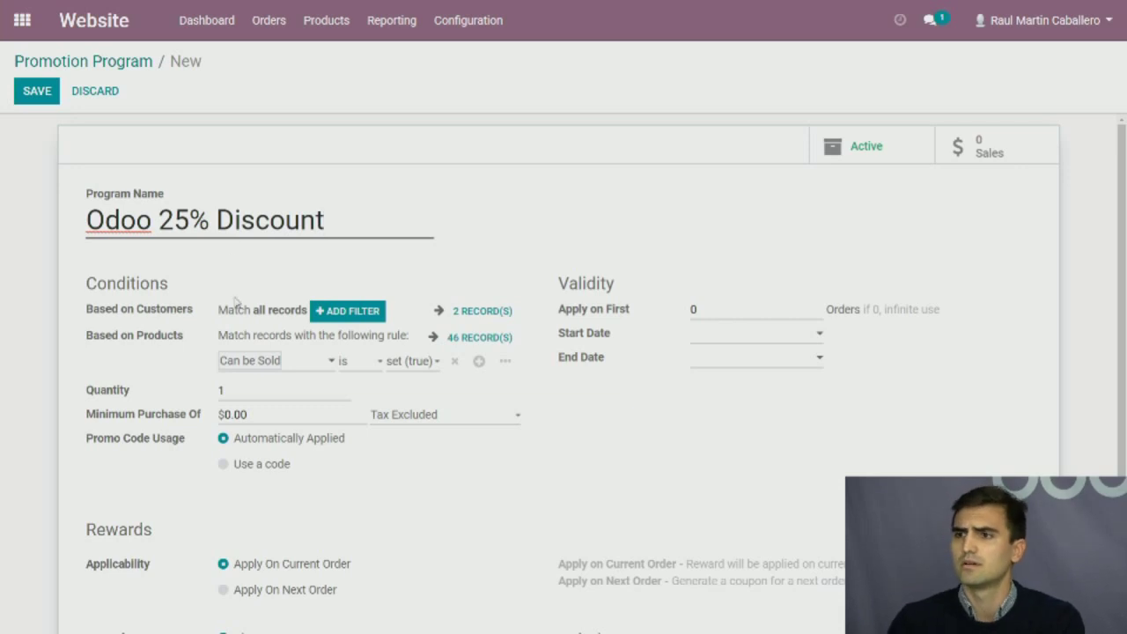
{"action": "left_click", "coordinate": [224, 463]}
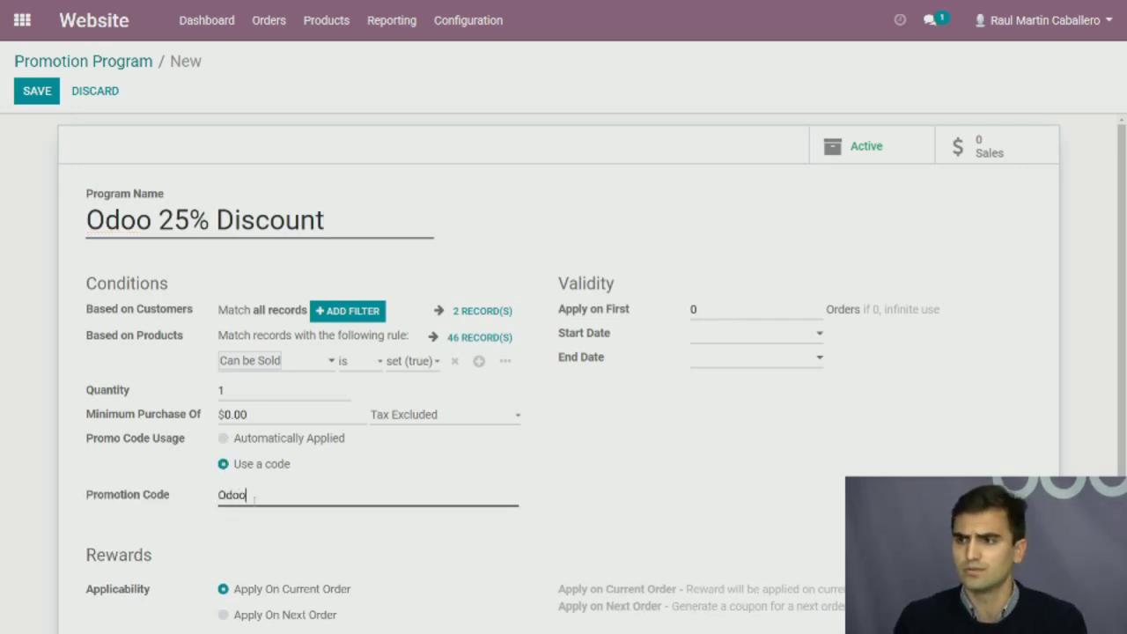
{"action": "left_click", "coordinate": [254, 500]}
{"action": "type", "text": "ODOO25"}
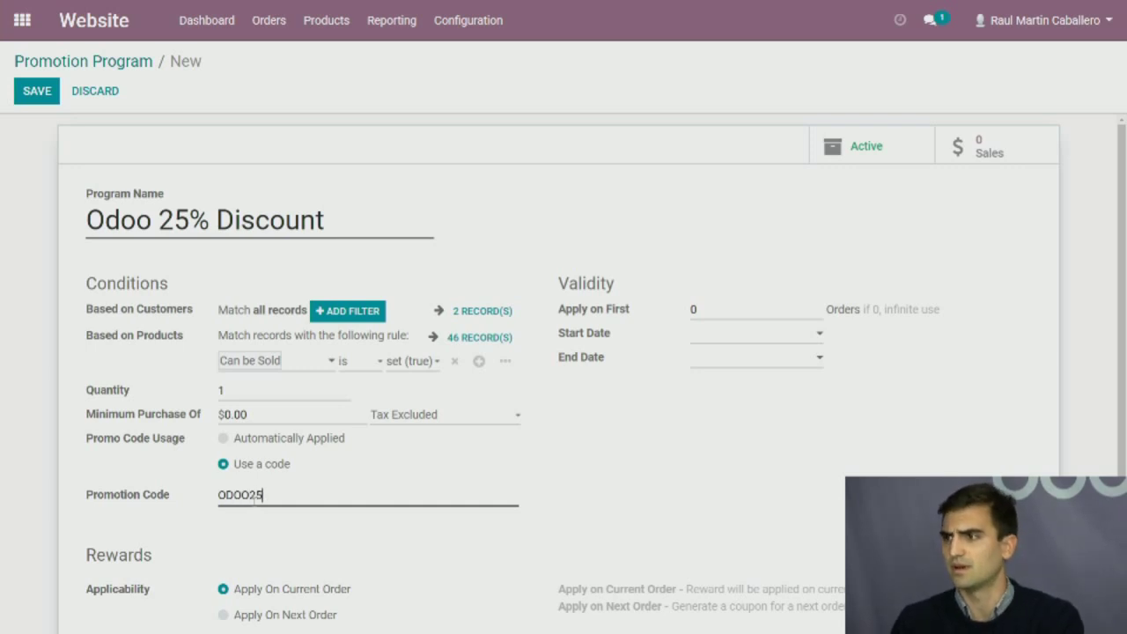
Set the program's percentage discount to 25 on the order and save the promotion program
{"action": "scroll", "coordinate": [772, 475], "scroll_direction": "down", "scroll_amount": 3}
{"action": "left_click_drag", "start_coordinate": [811, 487], "coordinate": [764, 487]}
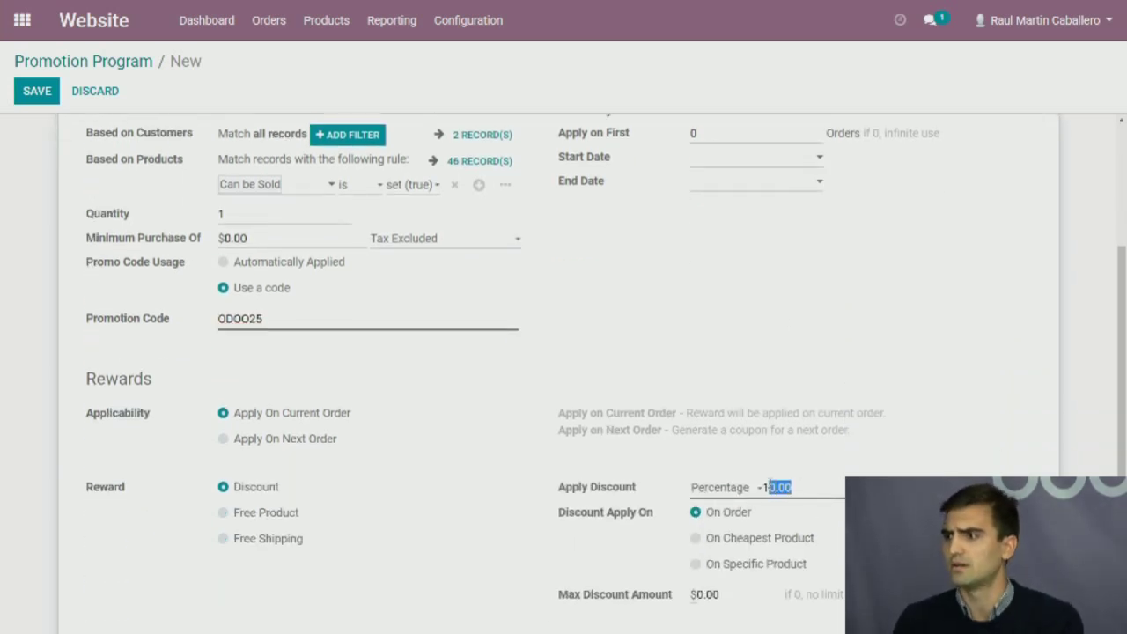
{"action": "type", "text": "25"}
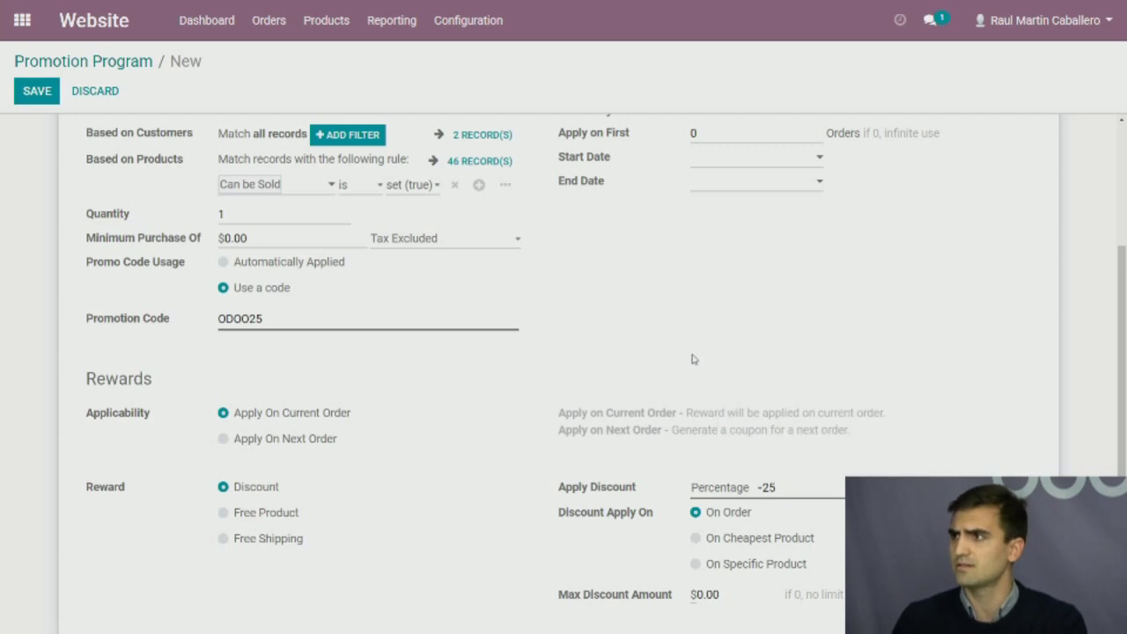
{"action": "scroll", "coordinate": [778, 310], "scroll_direction": "up", "scroll_amount": 2}
{"action": "left_click", "coordinate": [42, 91]}
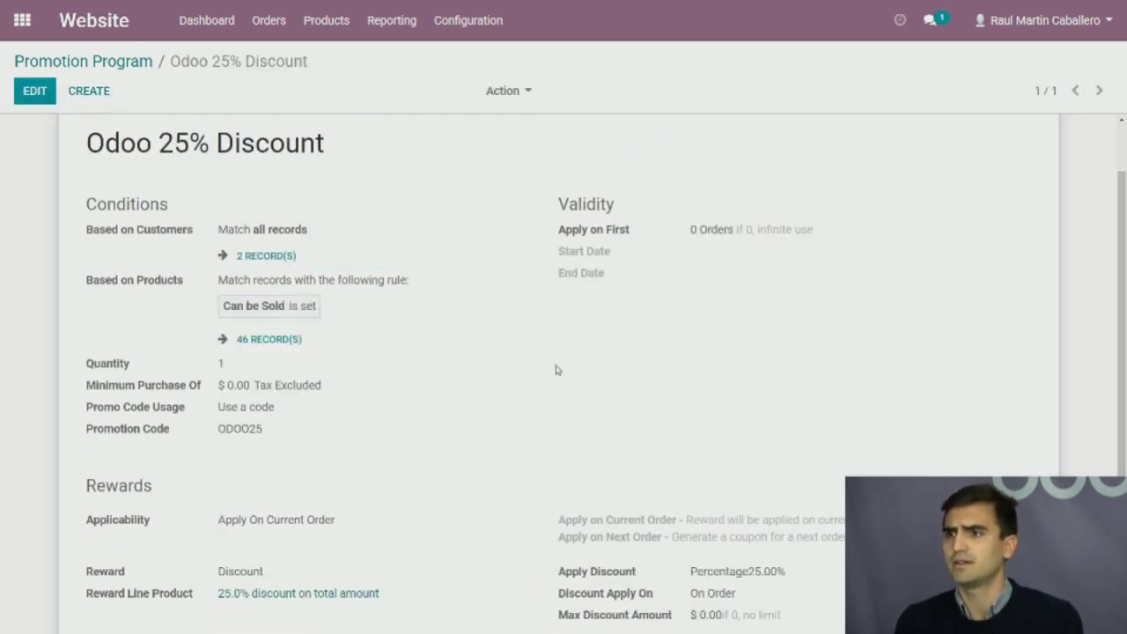
{"action": "scroll", "coordinate": [557, 369], "scroll_direction": "up", "scroll_amount": 1}
Return to the Shoes 'R' Us home page and review it from header to footer in the mobile preview
{"action": "left_click", "coordinate": [22, 19]}
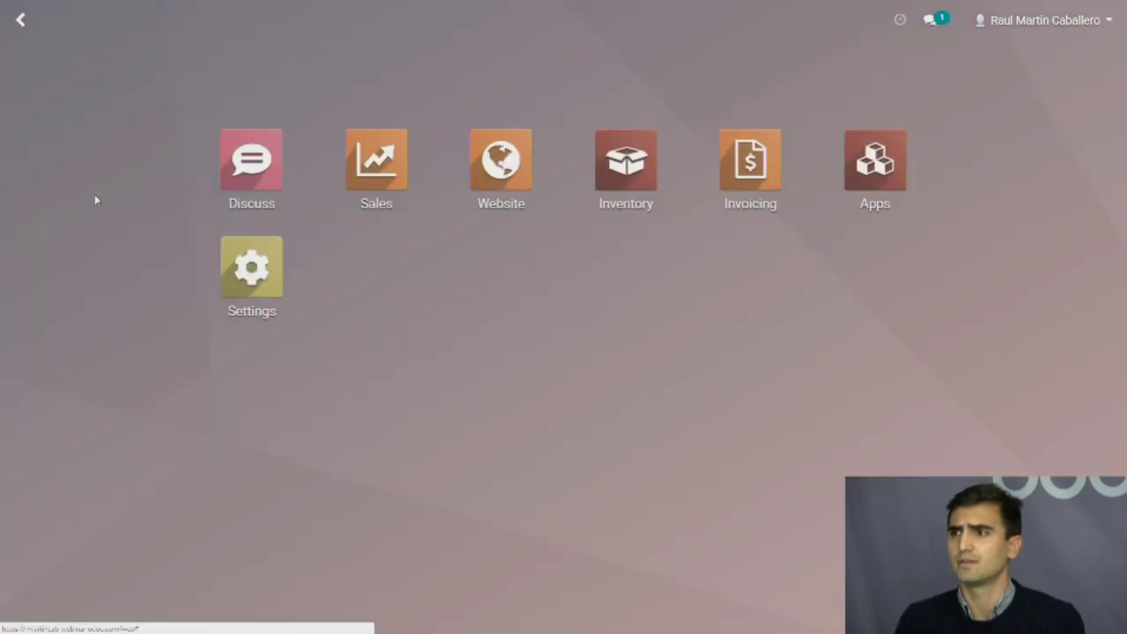
{"action": "left_click", "coordinate": [482, 212]}
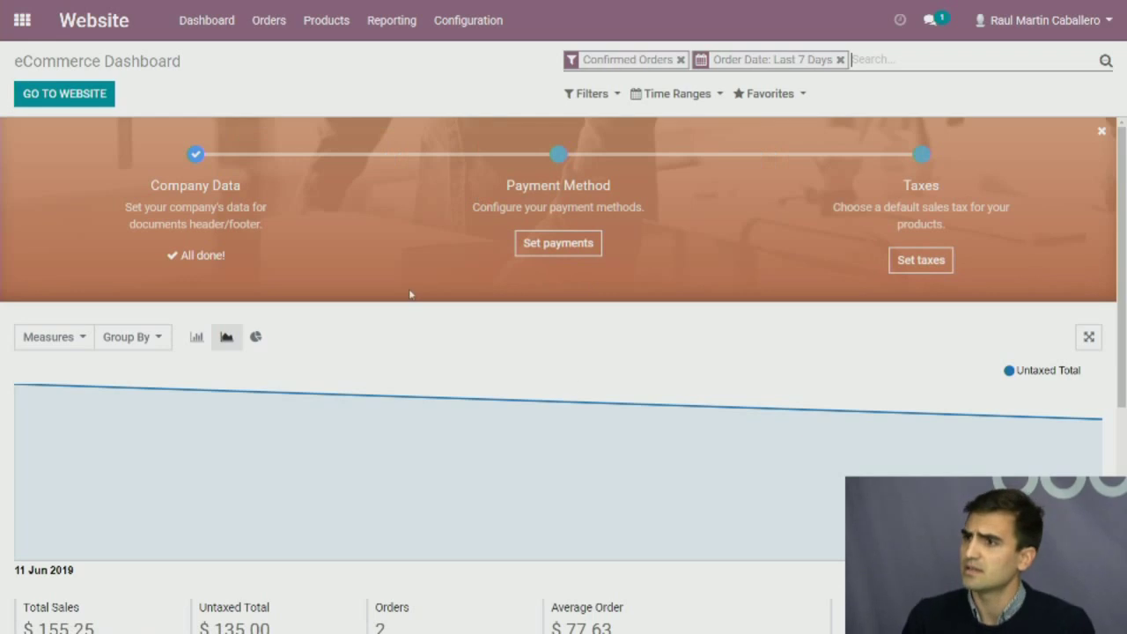
{"action": "left_click", "coordinate": [105, 97]}
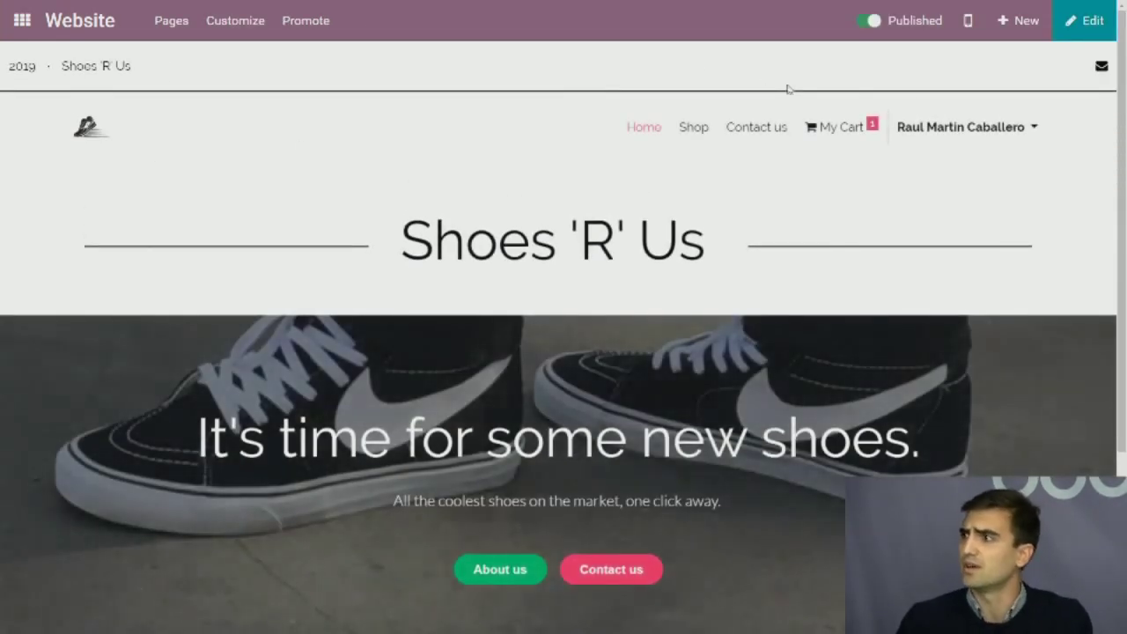
{"action": "left_click", "coordinate": [968, 24]}
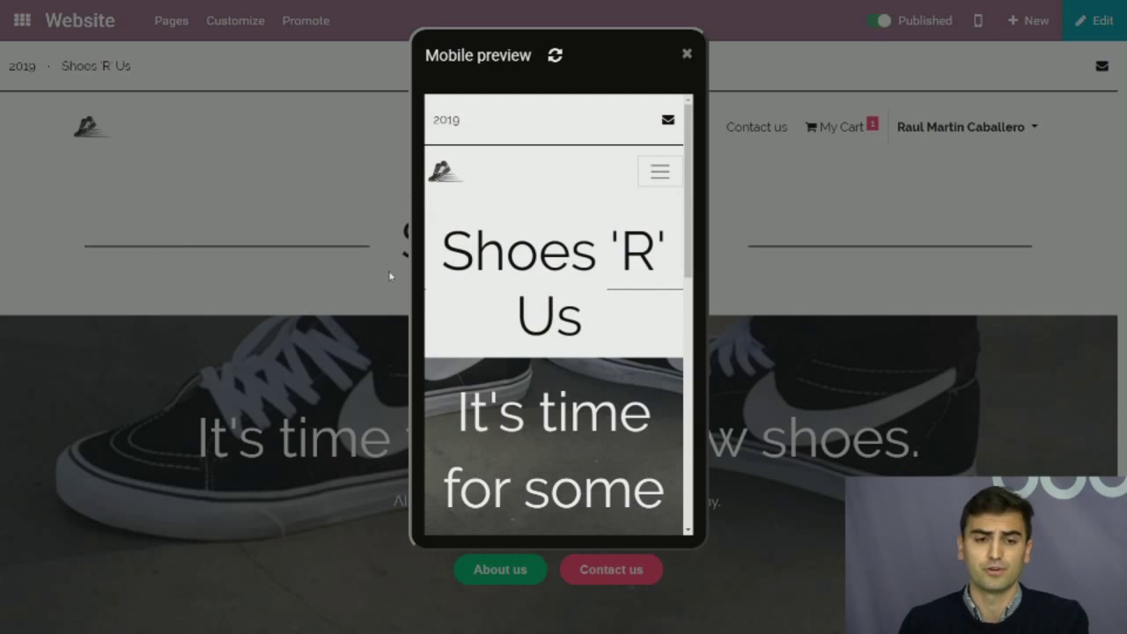
{"action": "scroll", "coordinate": [526, 320], "scroll_direction": "down", "scroll_amount": 4}
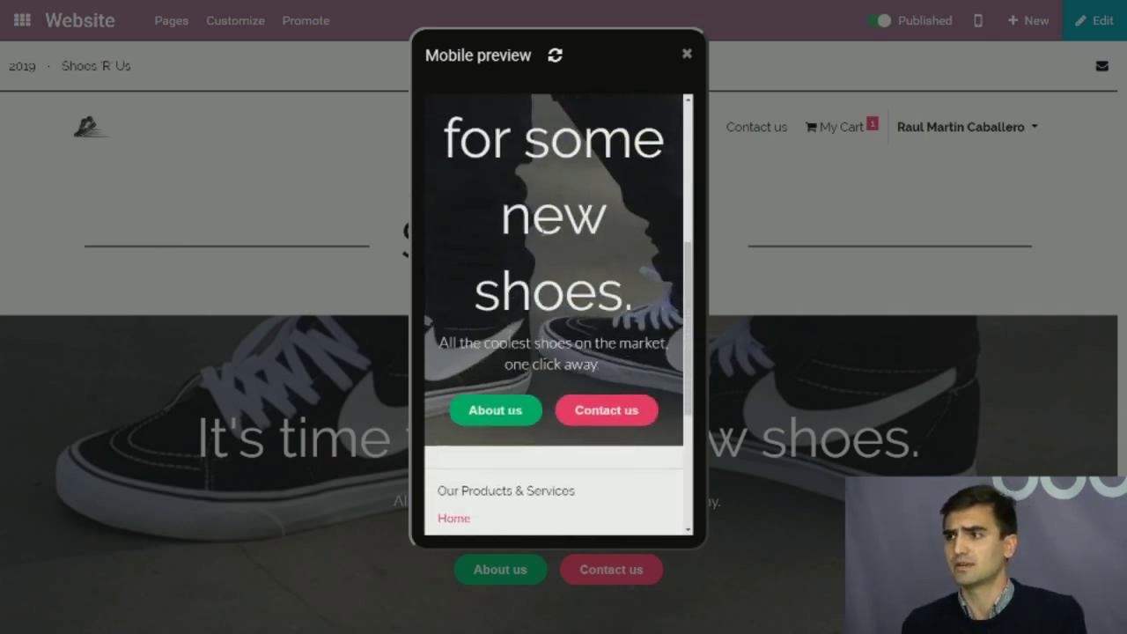
{"action": "scroll", "coordinate": [588, 230], "scroll_direction": "down", "scroll_amount": 3}
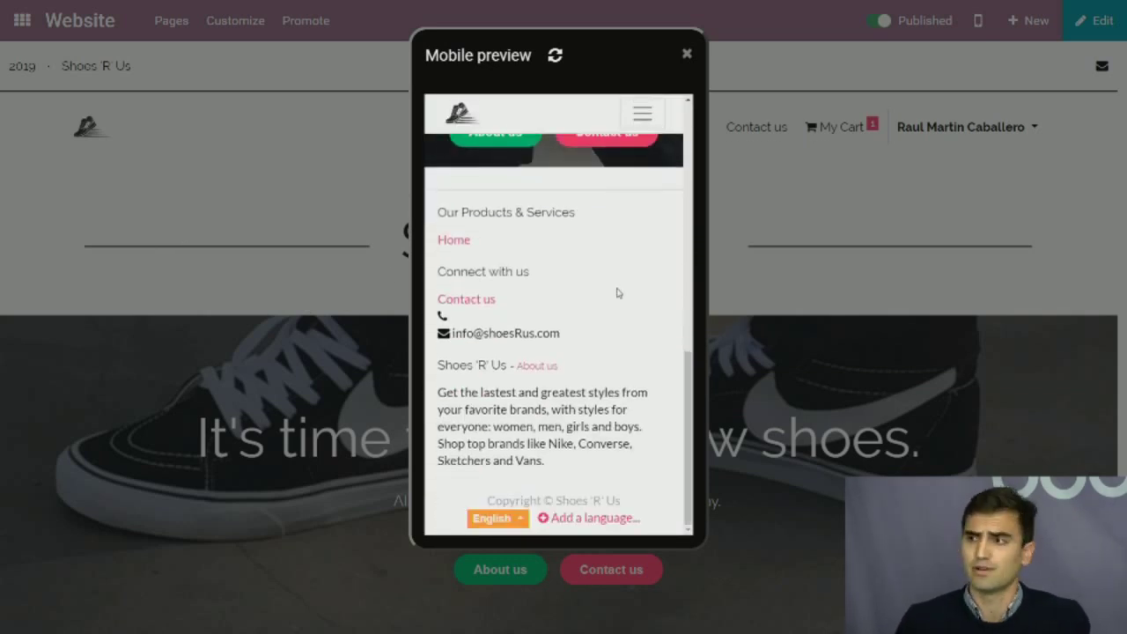
{"action": "scroll", "coordinate": [617, 293], "scroll_direction": "up", "scroll_amount": 10}
Open the Shop page within the mobile preview and look through its product listings
{"action": "left_click", "coordinate": [661, 173]}
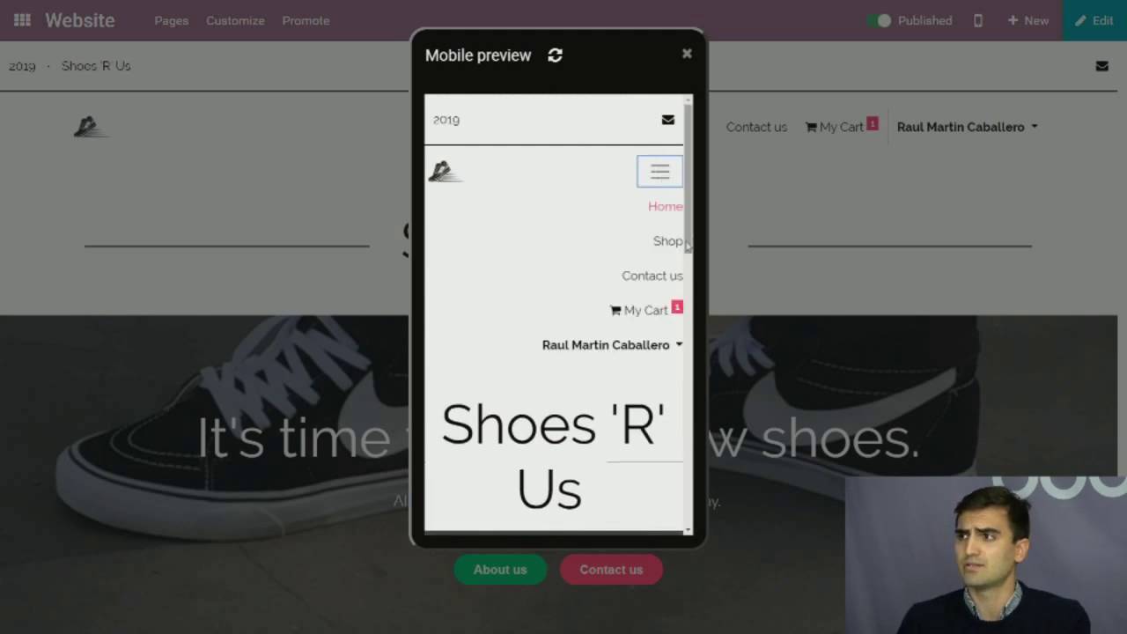
{"action": "left_click", "coordinate": [673, 242]}
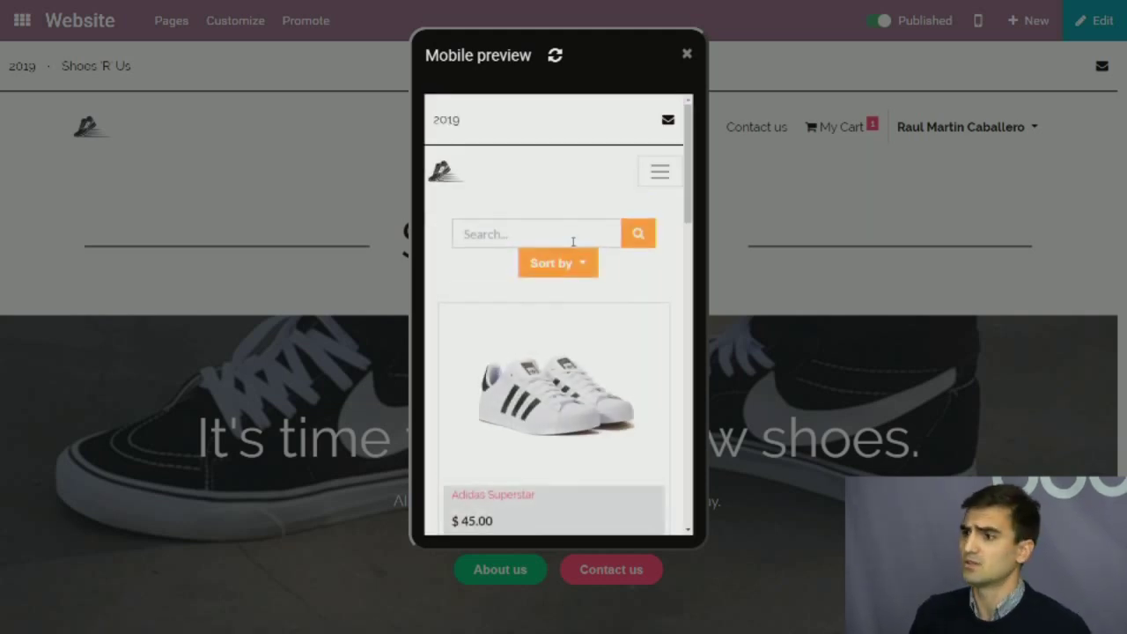
{"action": "scroll", "coordinate": [572, 241], "scroll_direction": "down", "scroll_amount": 7}
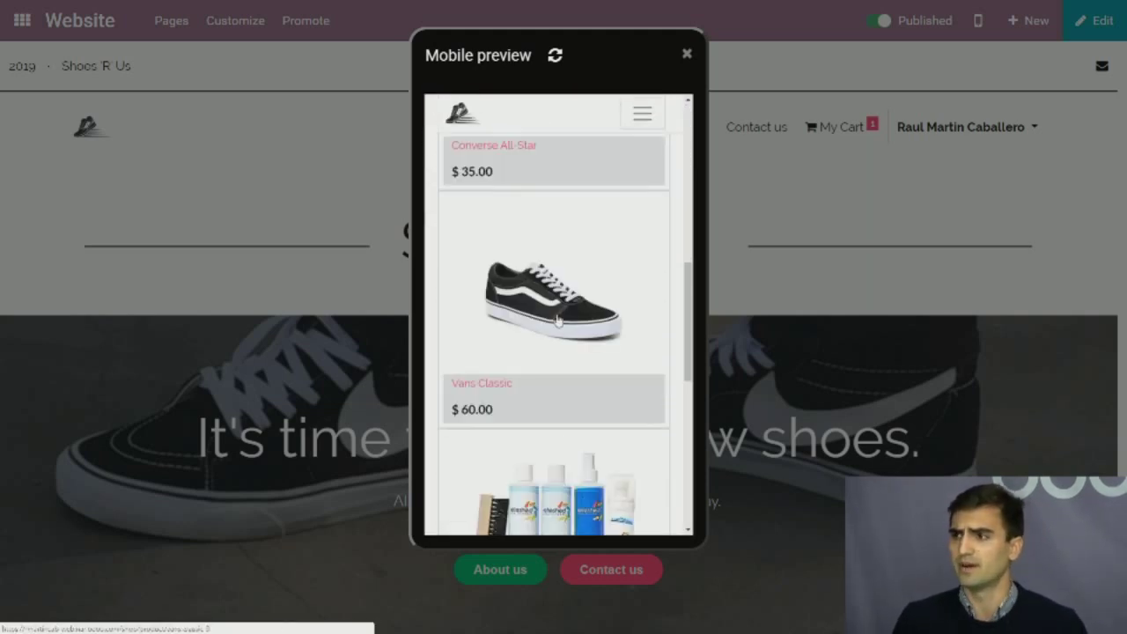
Add the blue, size 5 Vans Classic to the cart in the mobile preview and proceed to checkout without the cleaning kit
{"action": "left_click", "coordinate": [556, 321]}
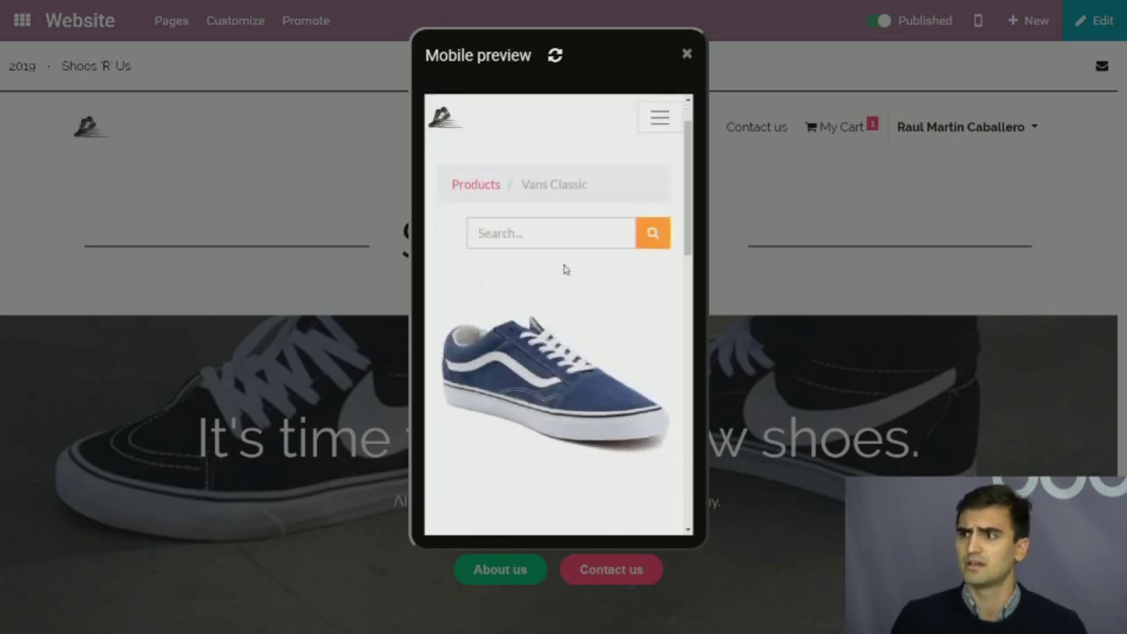
{"action": "scroll", "coordinate": [566, 270], "scroll_direction": "down", "scroll_amount": 6}
{"action": "left_click", "coordinate": [534, 407]}
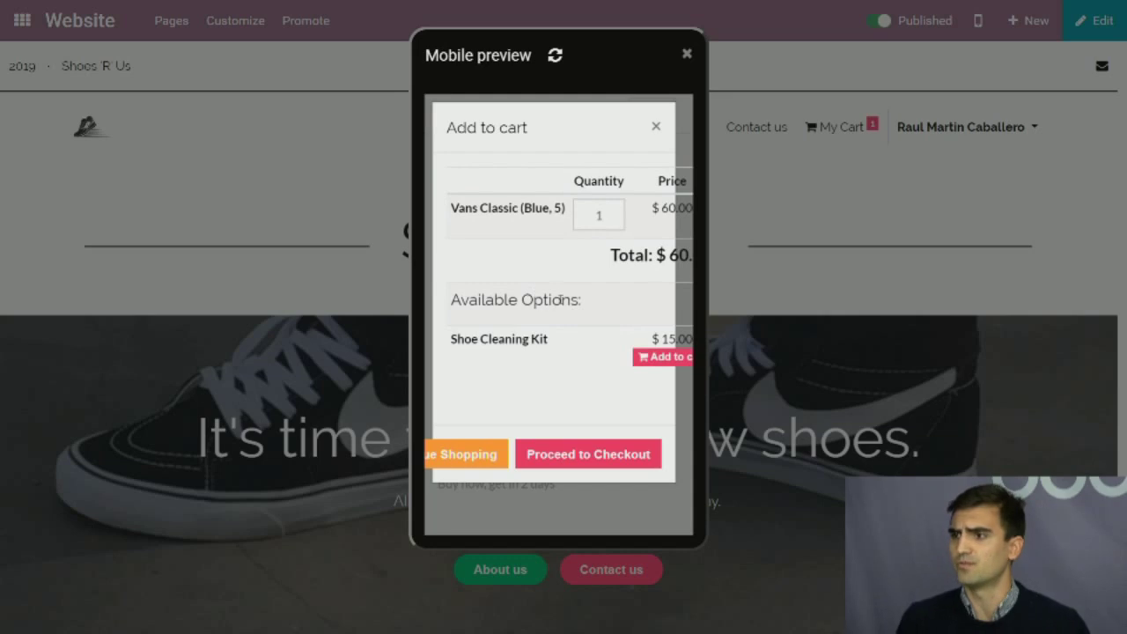
{"action": "left_click", "coordinate": [554, 454]}
{"action": "scroll", "coordinate": [558, 347], "scroll_direction": "down", "scroll_amount": 5}
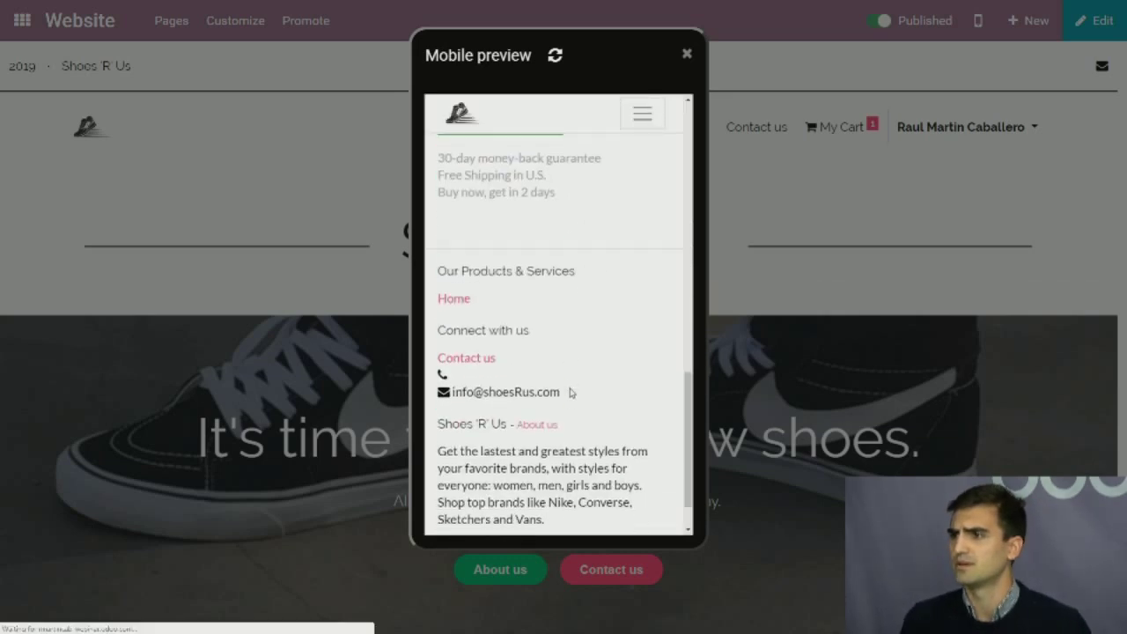
Apply the promotion code ODOO25 to the order, review the discounted order lines, and close the mobile preview
{"action": "scroll", "coordinate": [545, 326], "scroll_direction": "down", "scroll_amount": 5}
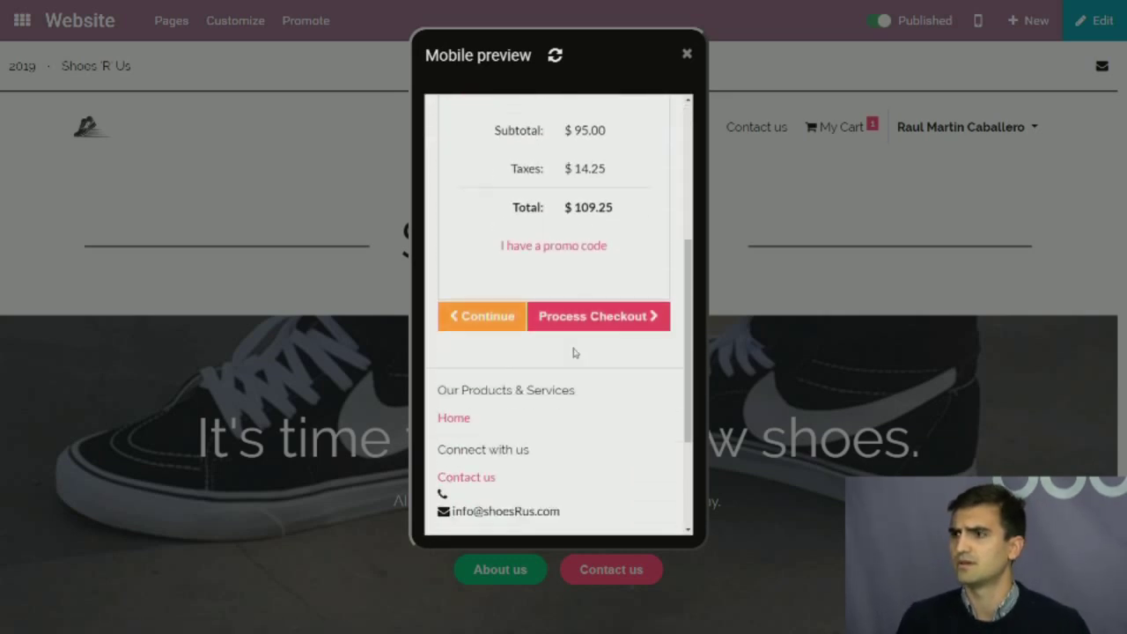
{"action": "left_click", "coordinate": [569, 255]}
{"action": "scroll", "coordinate": [584, 359], "scroll_direction": "down", "scroll_amount": 4}
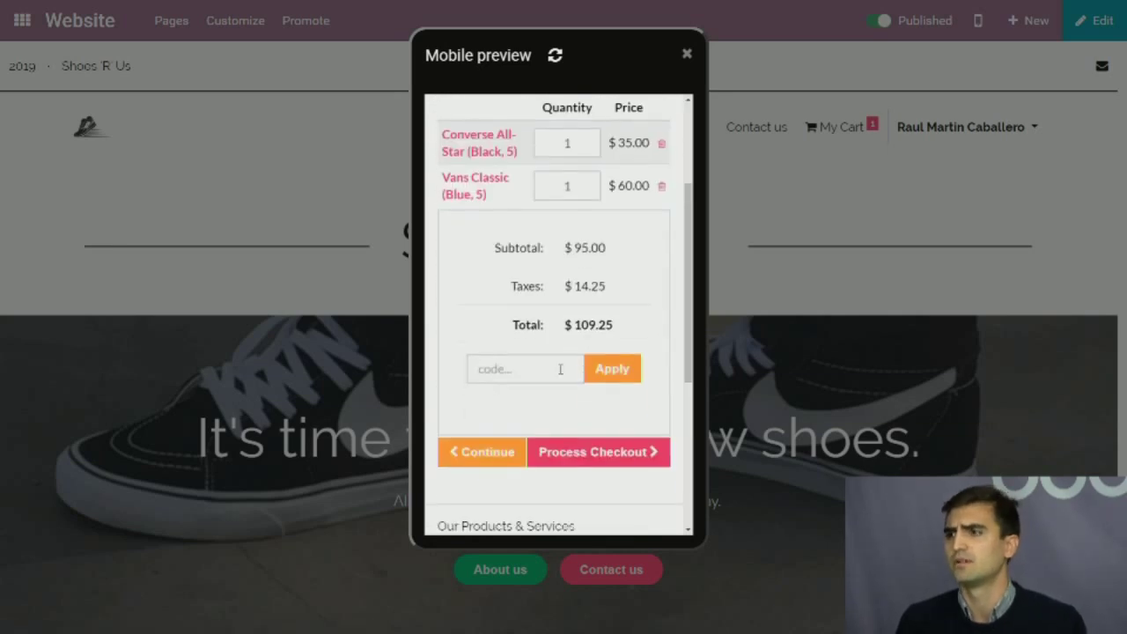
{"action": "left_click", "coordinate": [560, 369]}
{"action": "type", "text": "ODOO25"}
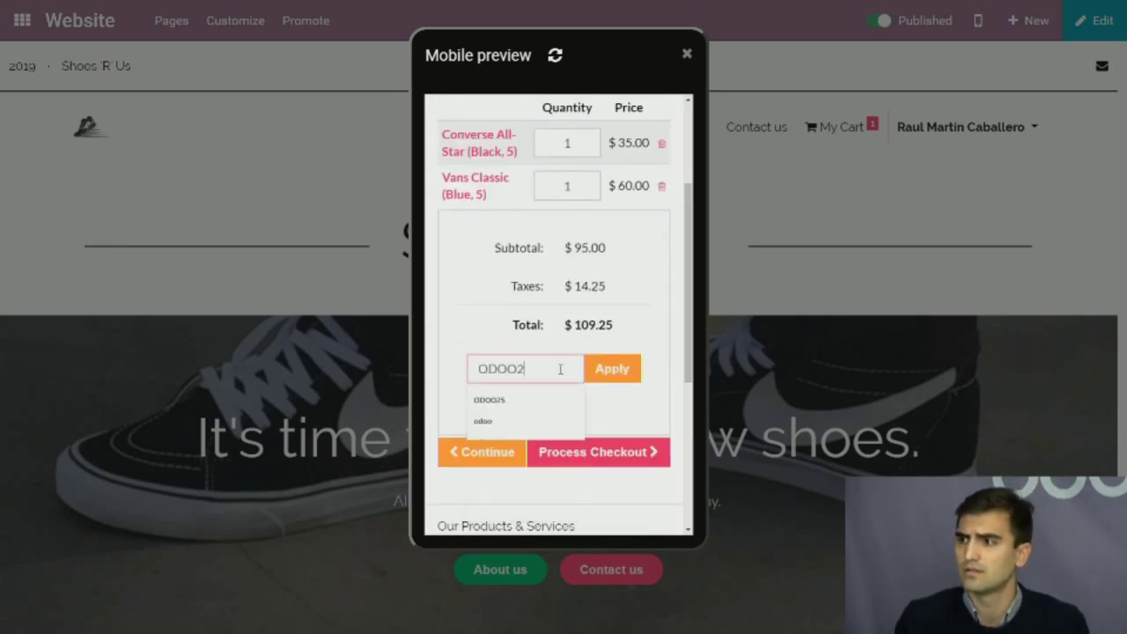
{"action": "left_click", "coordinate": [630, 374]}
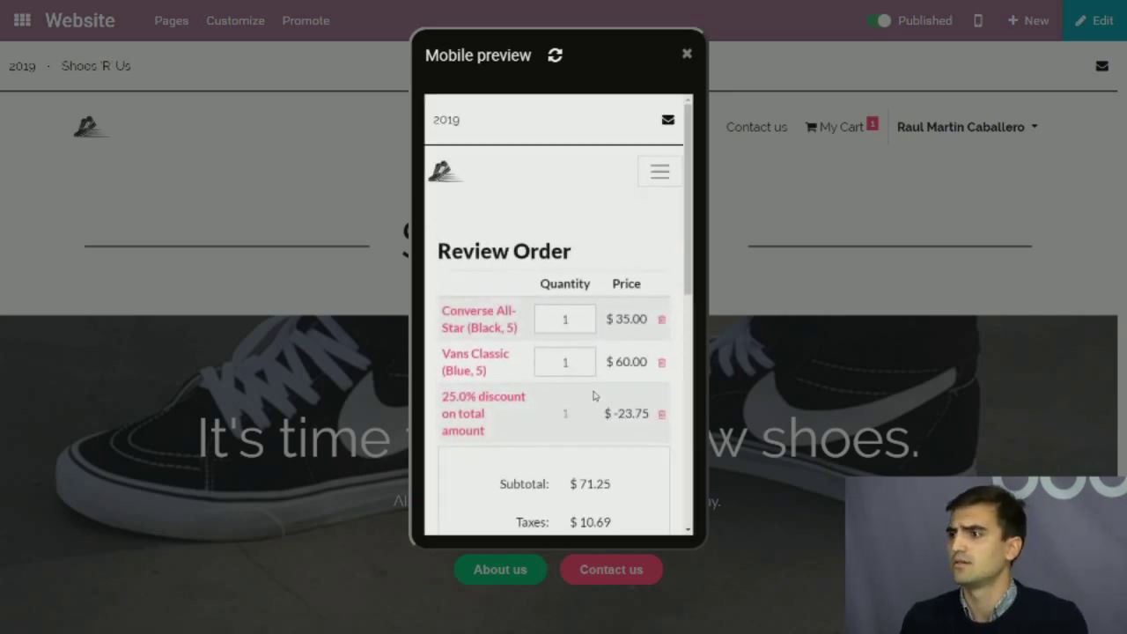
{"action": "scroll", "coordinate": [598, 359], "scroll_direction": "down", "scroll_amount": 2}
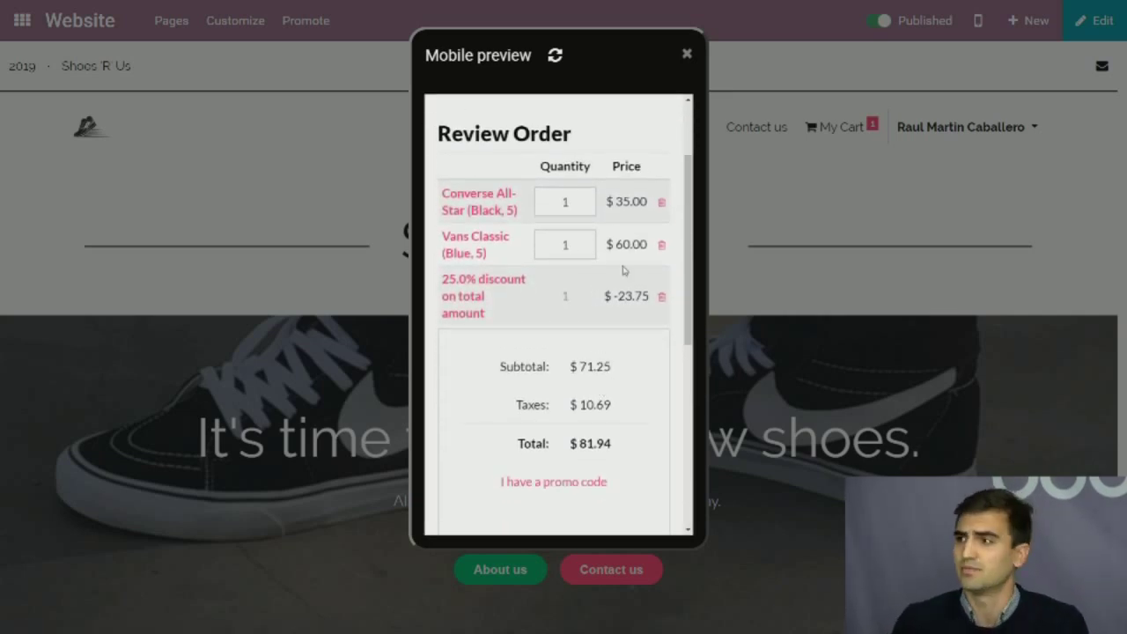
{"action": "left_click", "coordinate": [685, 56]}
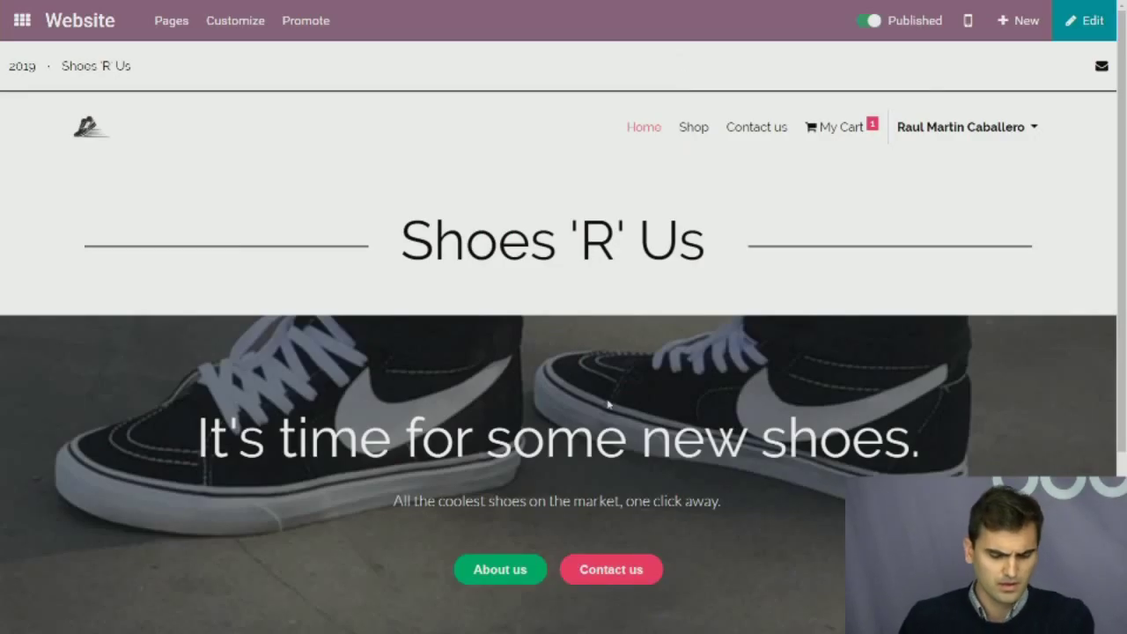
Unpublish the Vans Classic from its product page in the shop and return to the Shop listing
{"action": "left_click", "coordinate": [695, 127]}
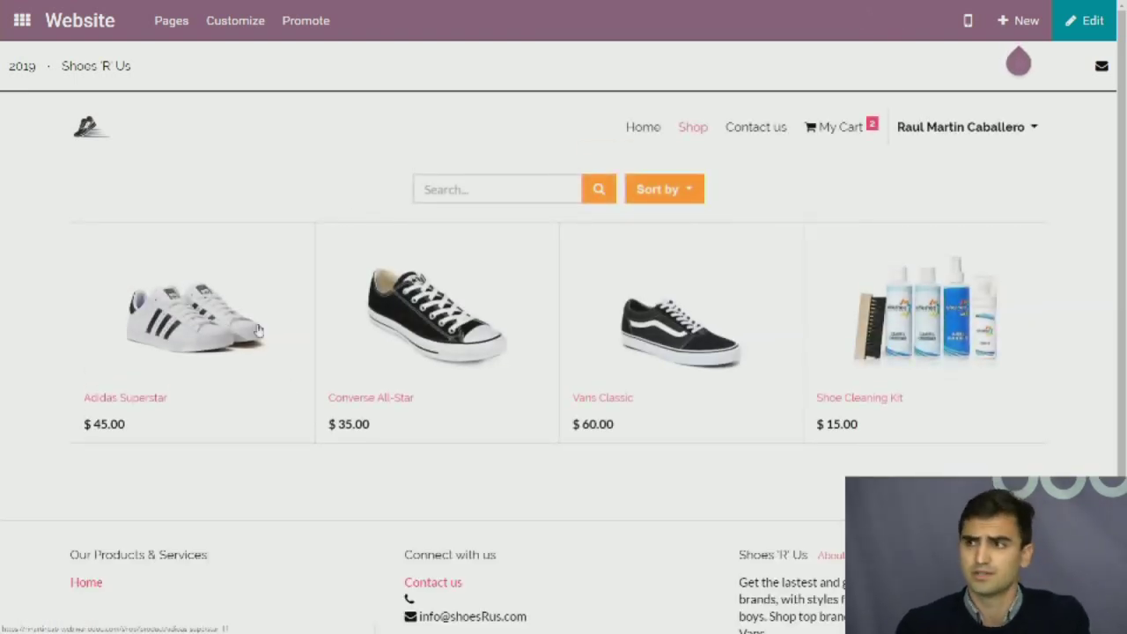
{"action": "left_click", "coordinate": [698, 303]}
{"action": "scroll", "coordinate": [327, 431], "scroll_direction": "down", "scroll_amount": 3}
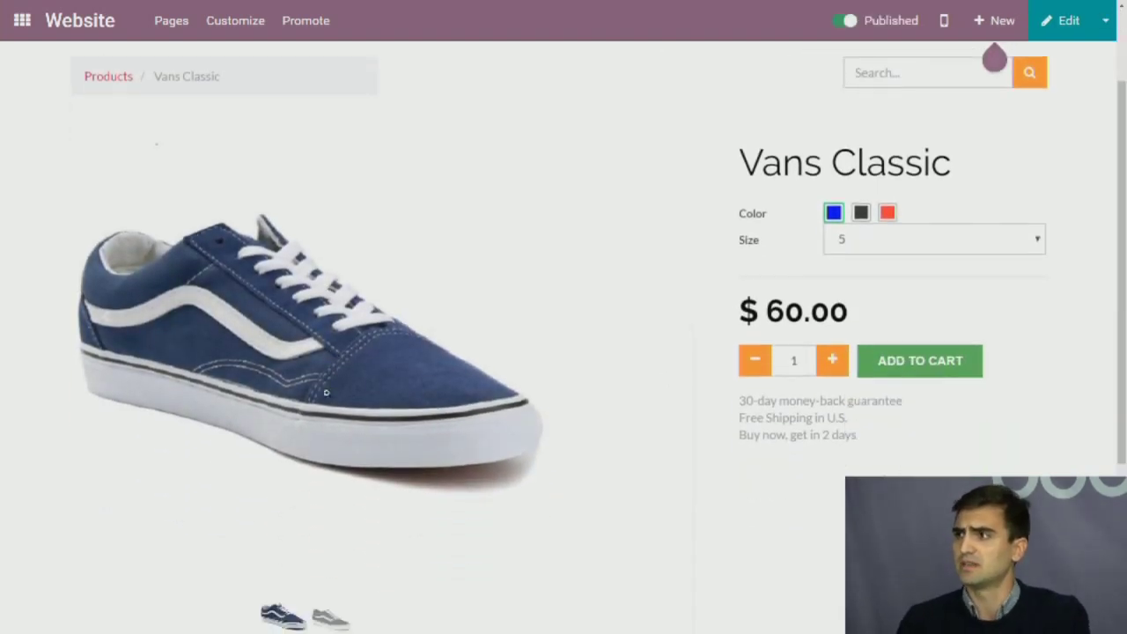
{"action": "scroll", "coordinate": [326, 393], "scroll_direction": "up", "scroll_amount": 3}
{"action": "scroll", "coordinate": [234, 412], "scroll_direction": "down", "scroll_amount": 3}
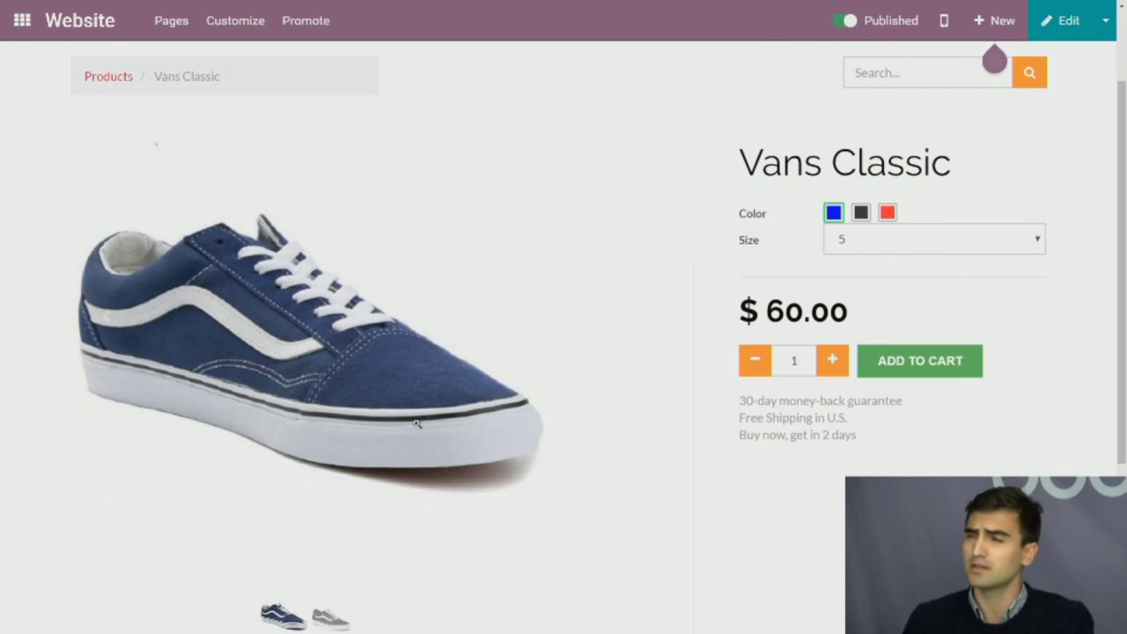
{"action": "scroll", "coordinate": [596, 396], "scroll_direction": "up", "scroll_amount": 3}
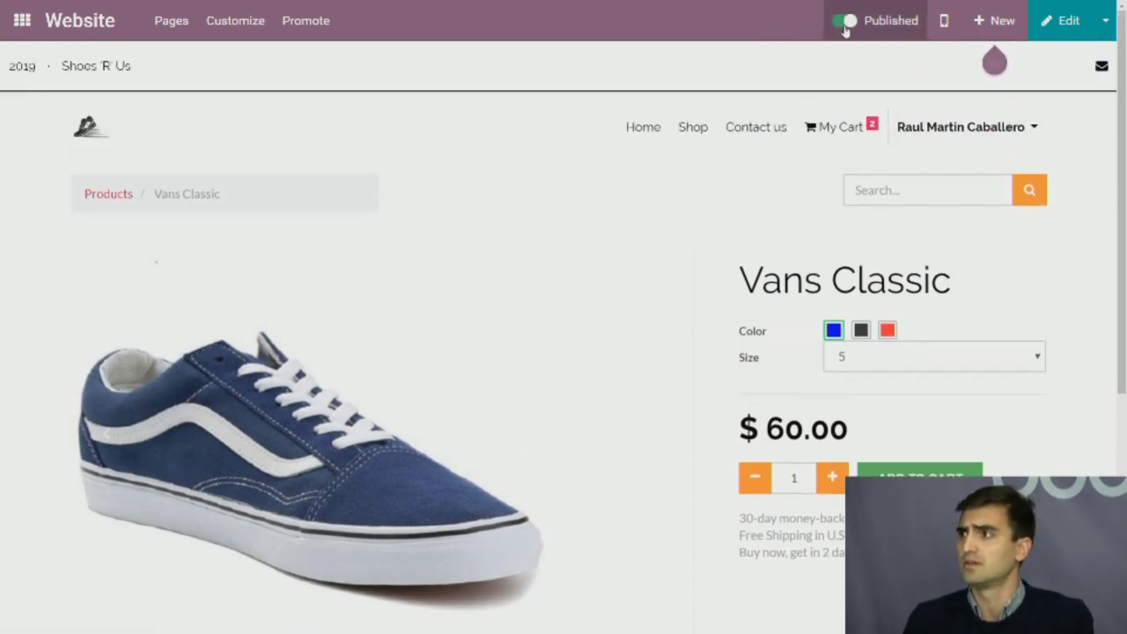
{"action": "left_click", "coordinate": [845, 23]}
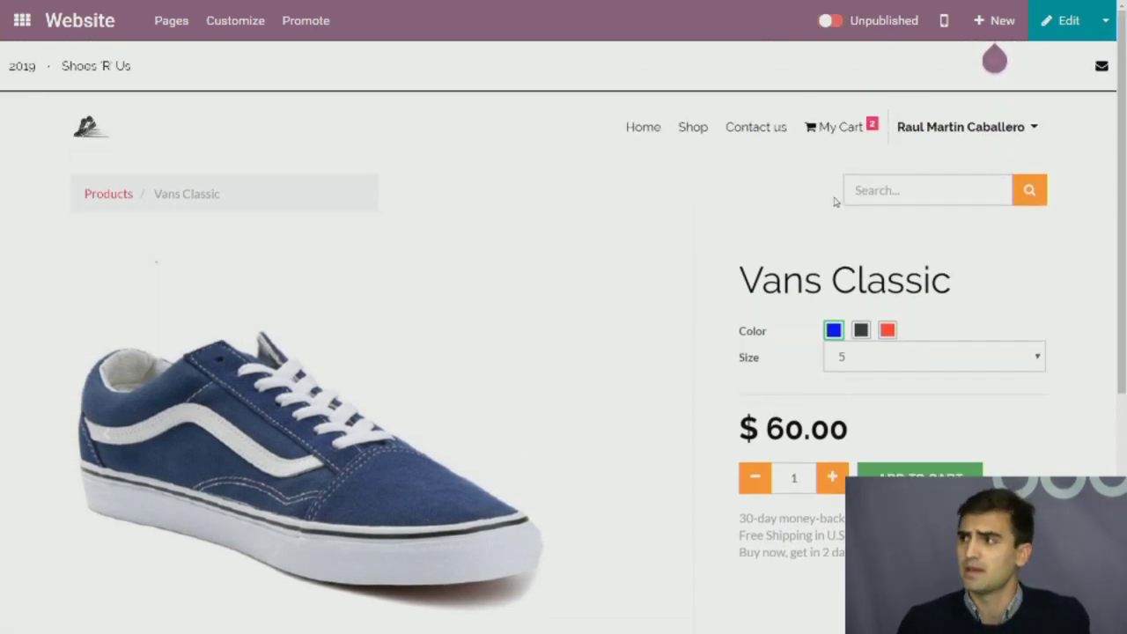
{"action": "left_click", "coordinate": [696, 128]}
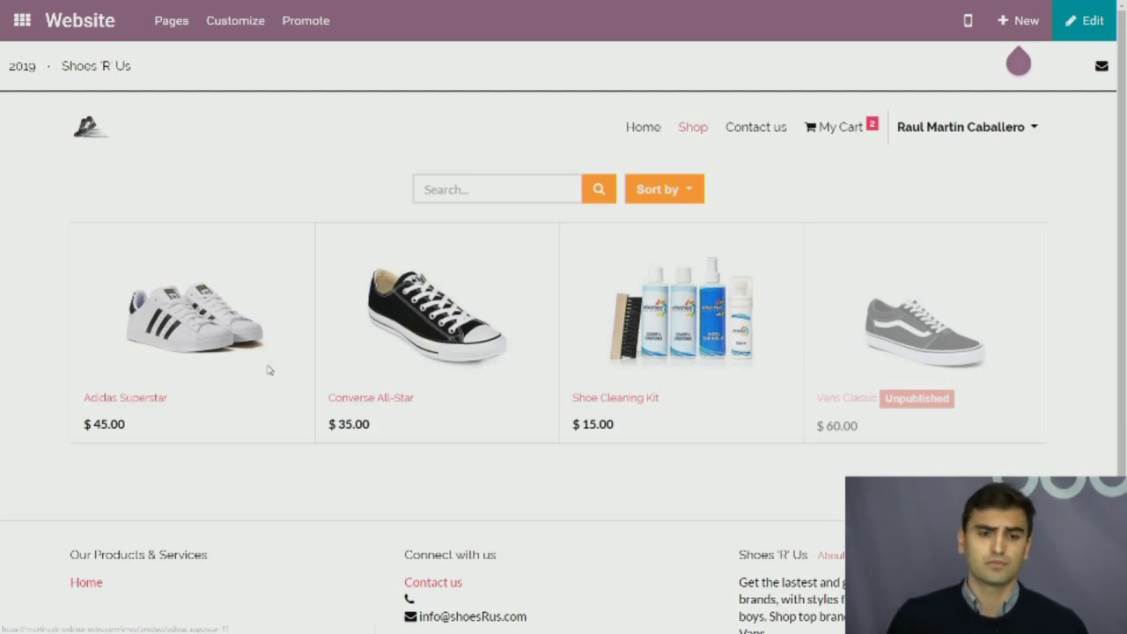
Publish the Vans Classic again from its product page and go back to the Shop listing
{"action": "left_click", "coordinate": [919, 304]}
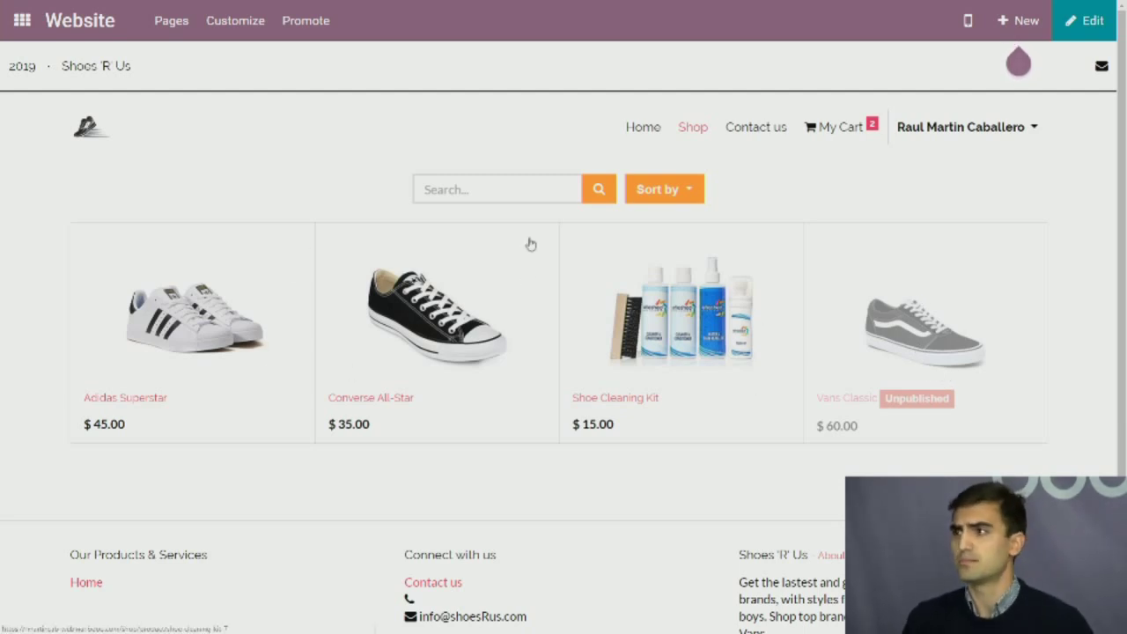
{"action": "left_click", "coordinate": [842, 21]}
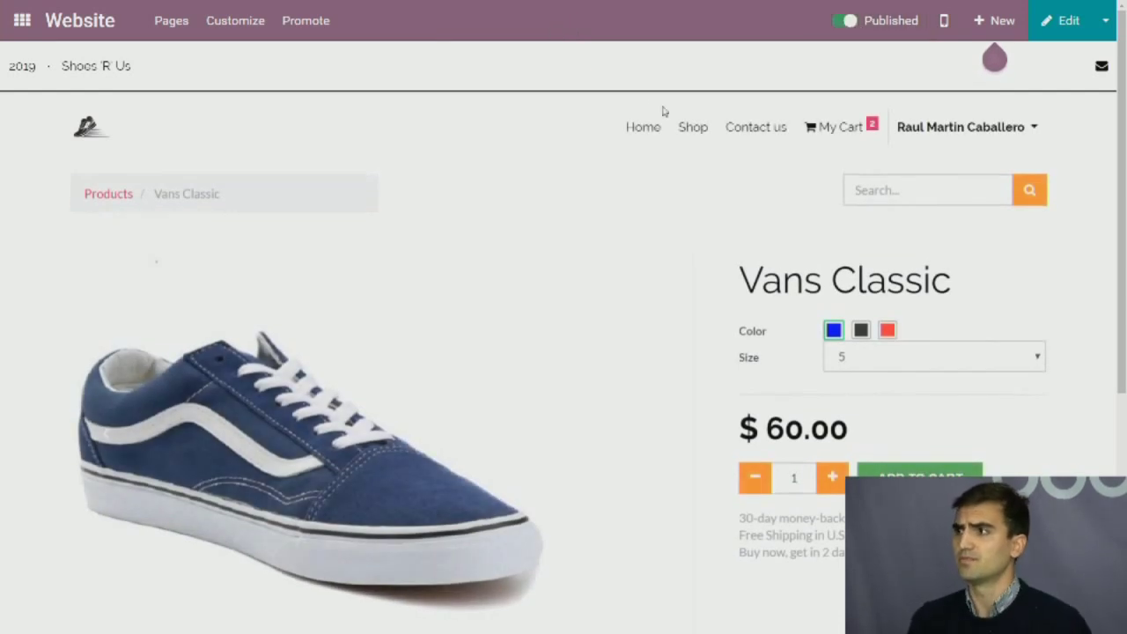
{"action": "left_click", "coordinate": [692, 126]}
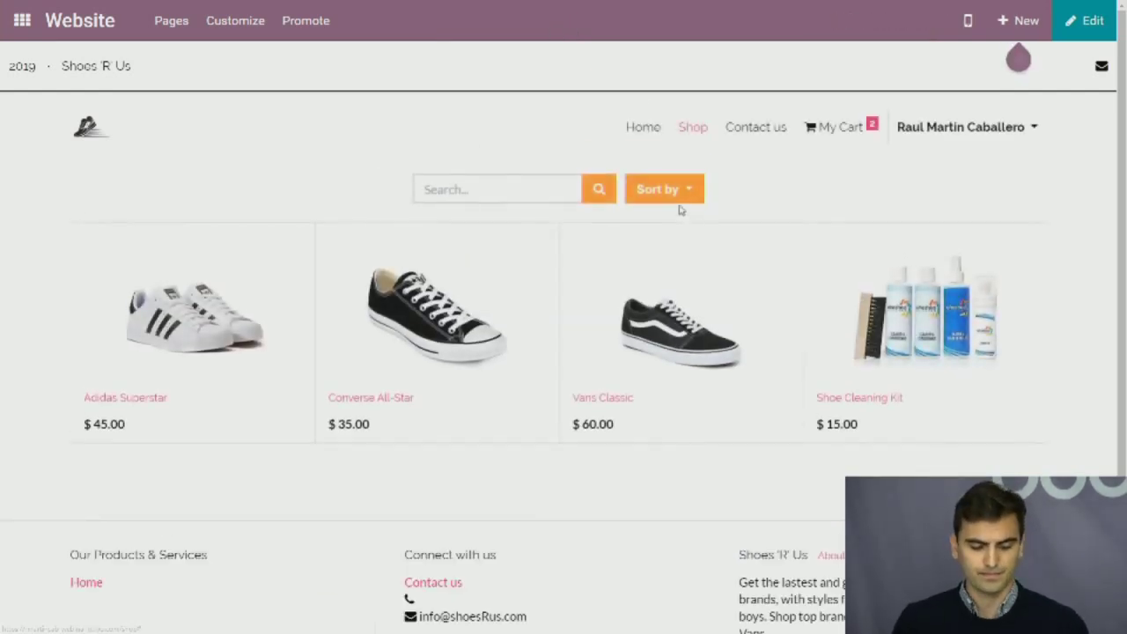